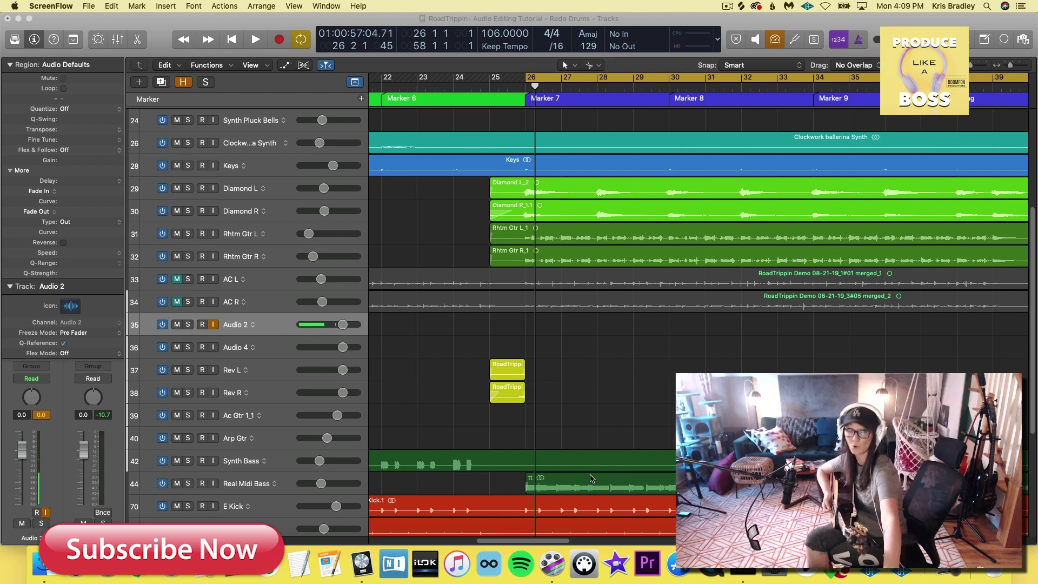
Record an acoustic guitar take onto the armed Audio 2 track from the pre-roll near bar 25.
click(621, 411)
key(r)
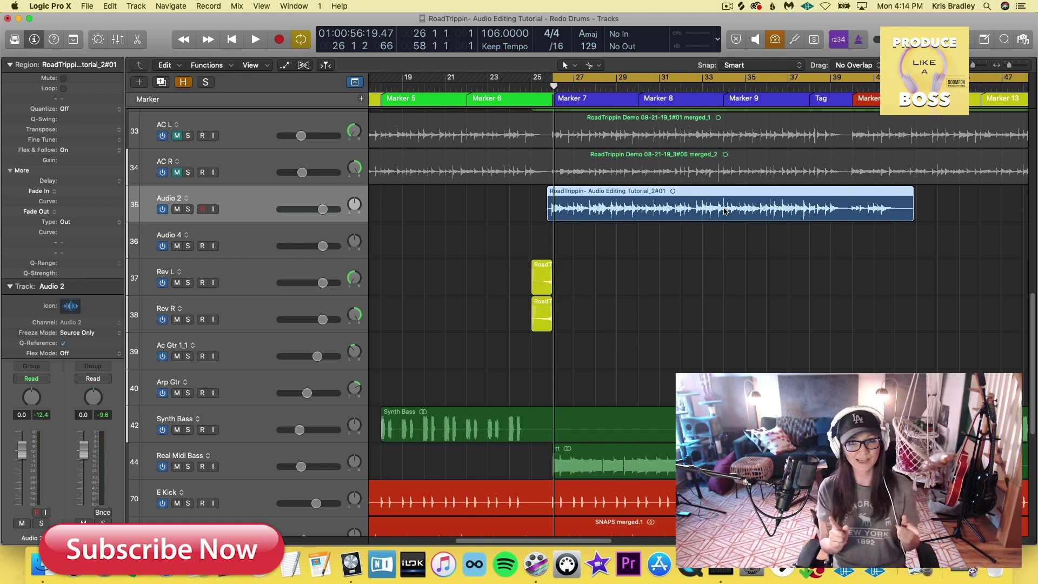
Reselect the new guitar region and open its waveform in the Audio Track Editor.
click(642, 262)
click(659, 203)
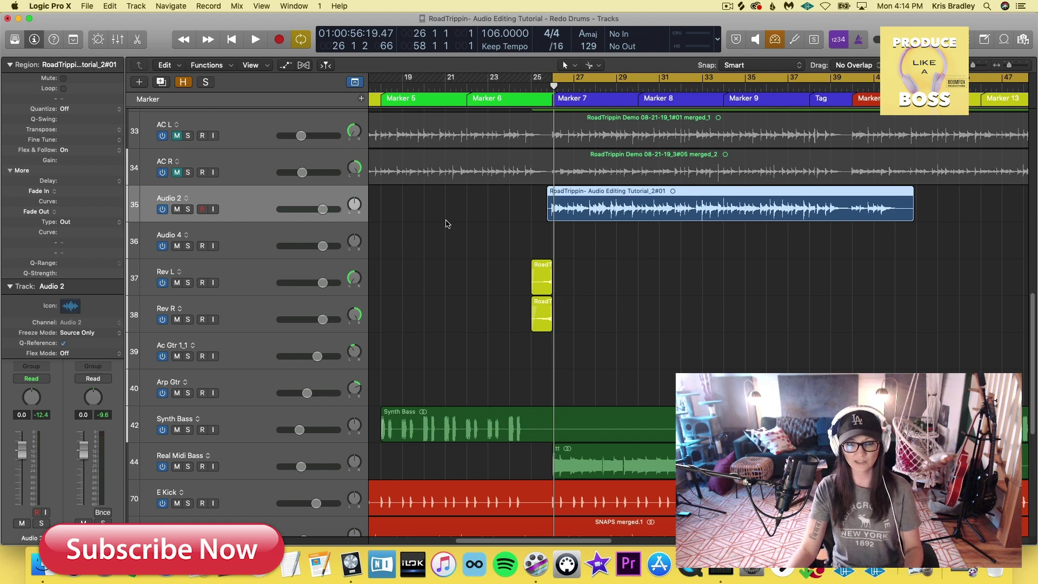
double_click(577, 212)
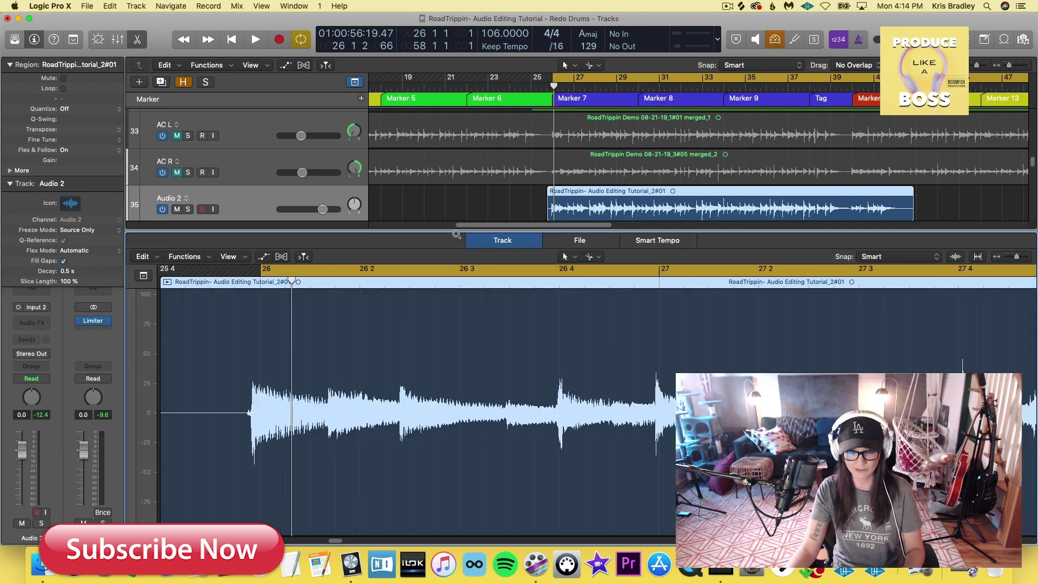
Enable Flex Time on the take in Polyphonic mode.
click(282, 257)
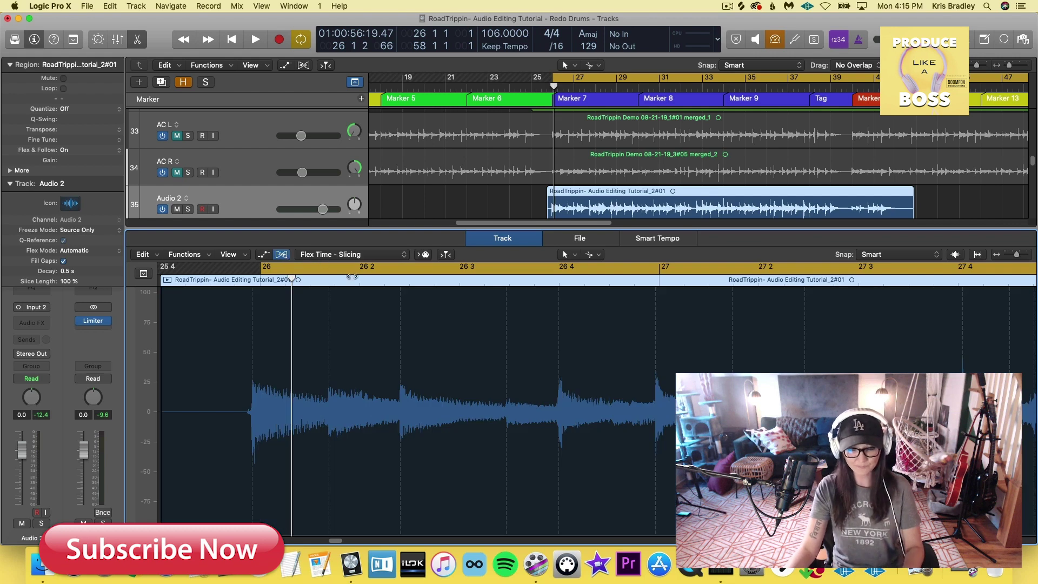
click(331, 254)
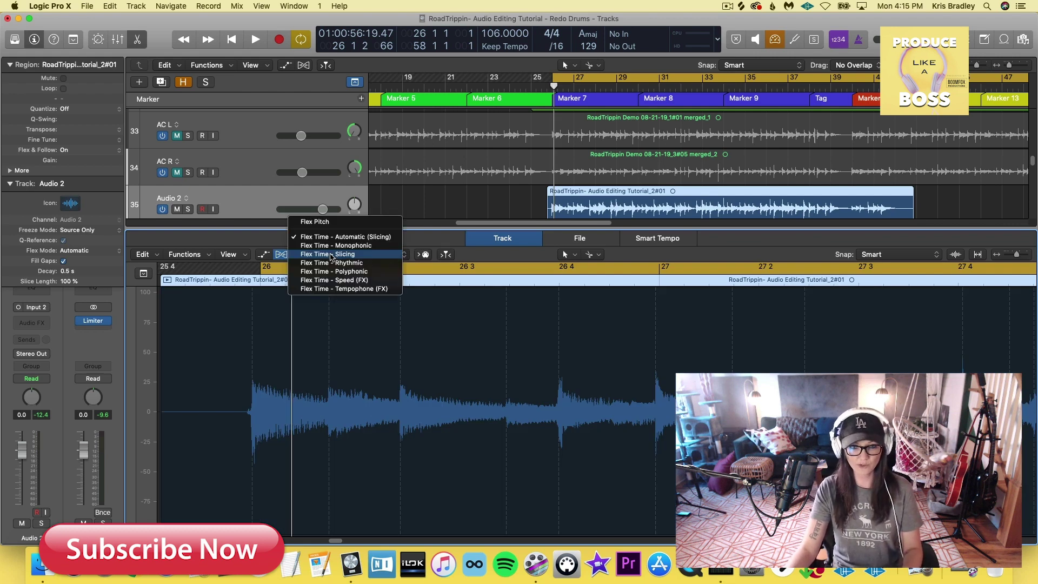
click(335, 271)
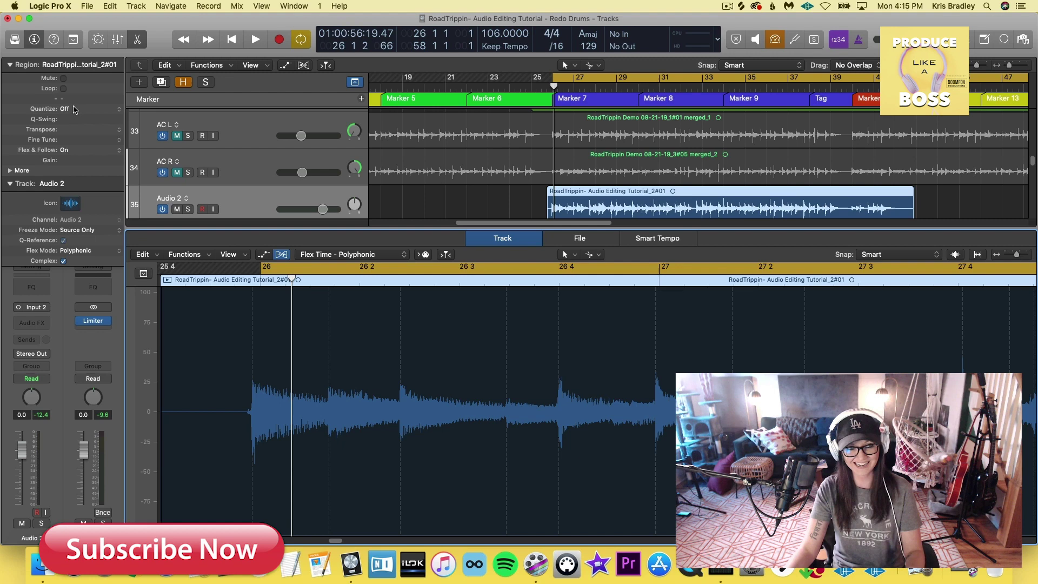
Set the region's Quantize value to 1/16 Note in the Region inspector.
click(75, 110)
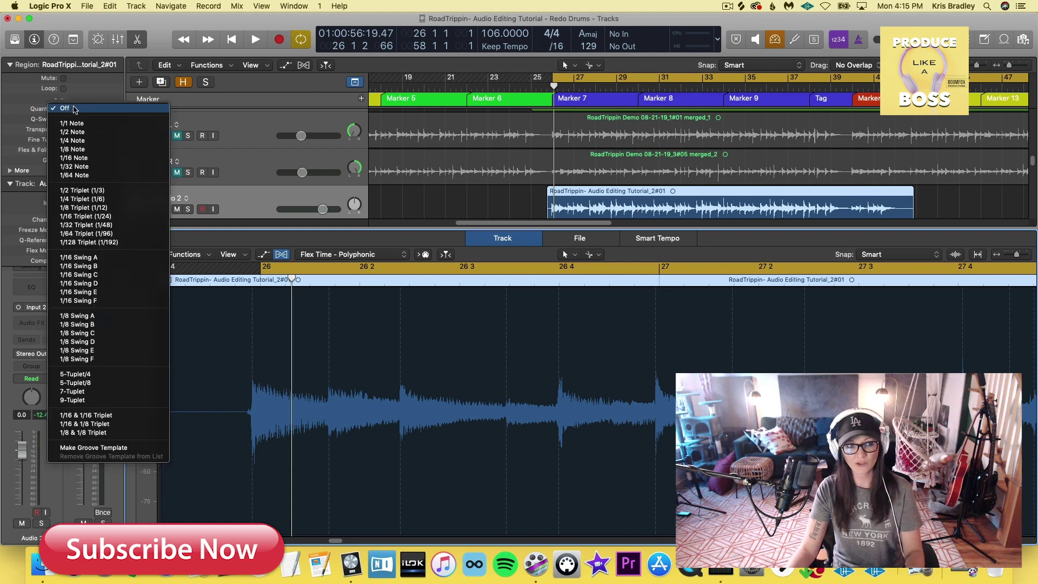
click(101, 160)
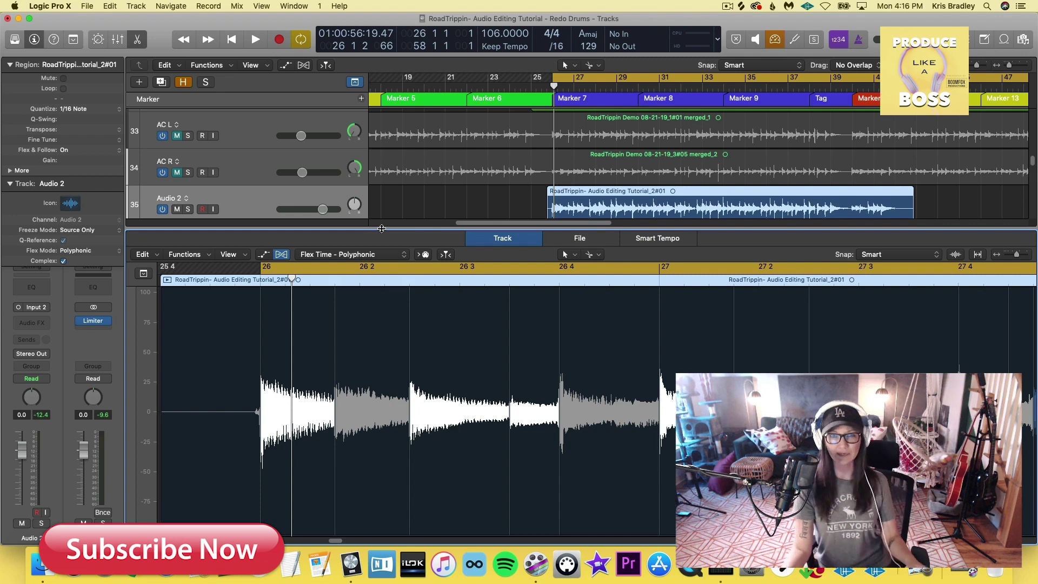
Lower Audio 2's volume to -9.2 dB and solo it while playing the take.
scroll(416, 154, up, 1)
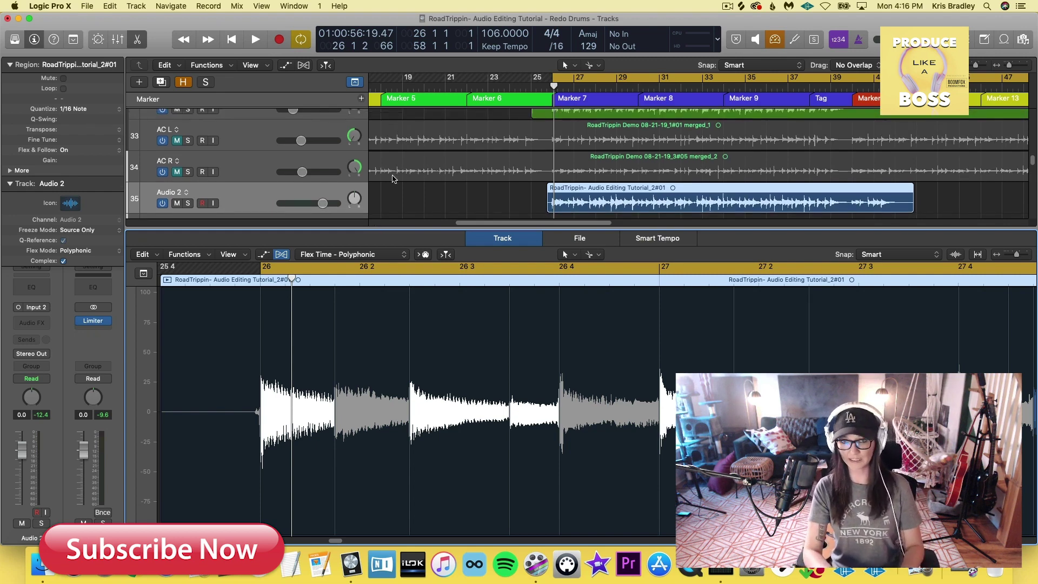
drag(323, 203, 297, 206)
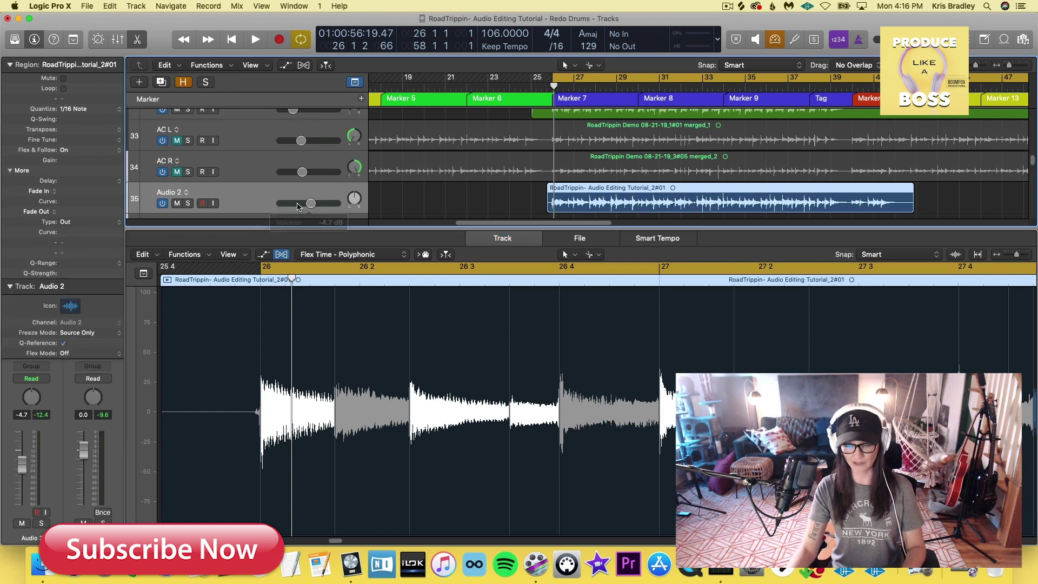
key(space)
key(s)
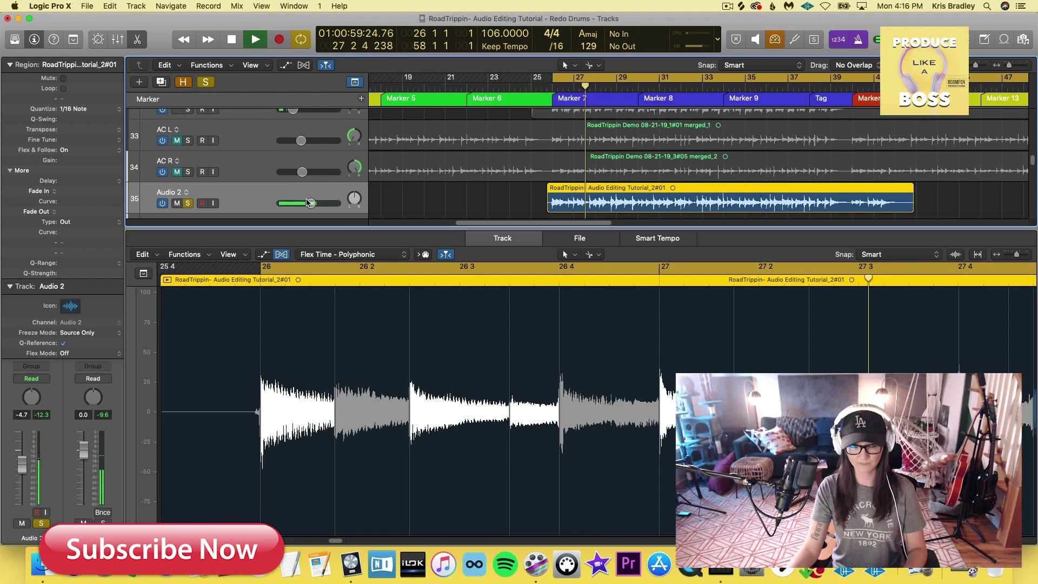
drag(308, 203, 301, 204)
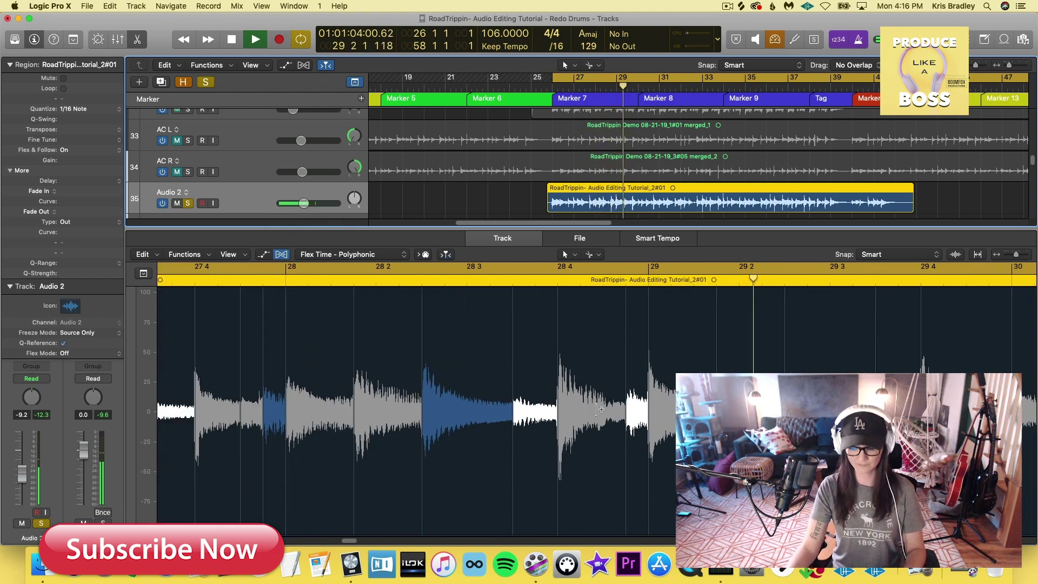
key(space)
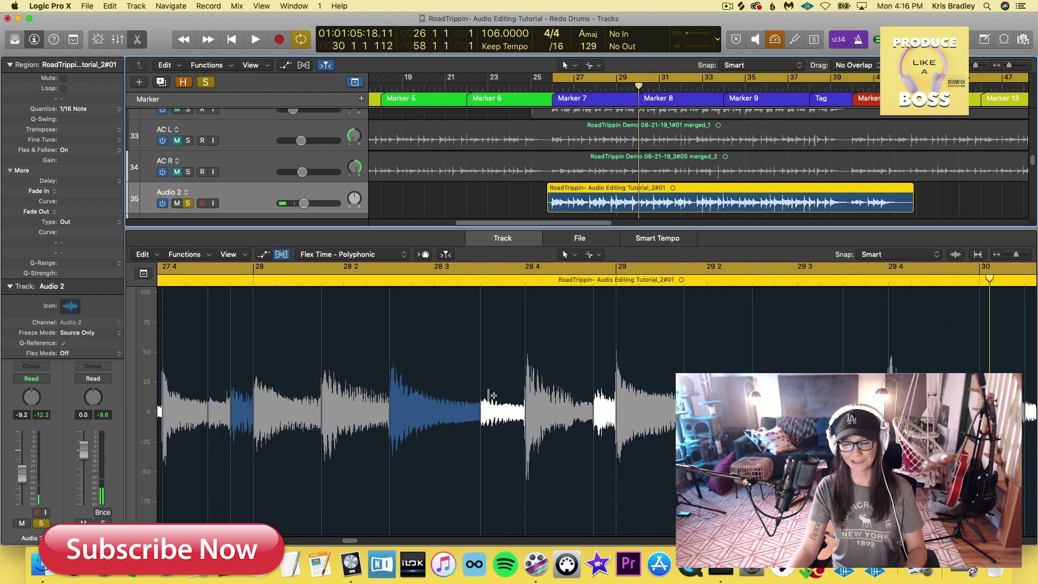
Audition the quantized take again, toggling cycle playback off and back on.
scroll(493, 395, down, 5)
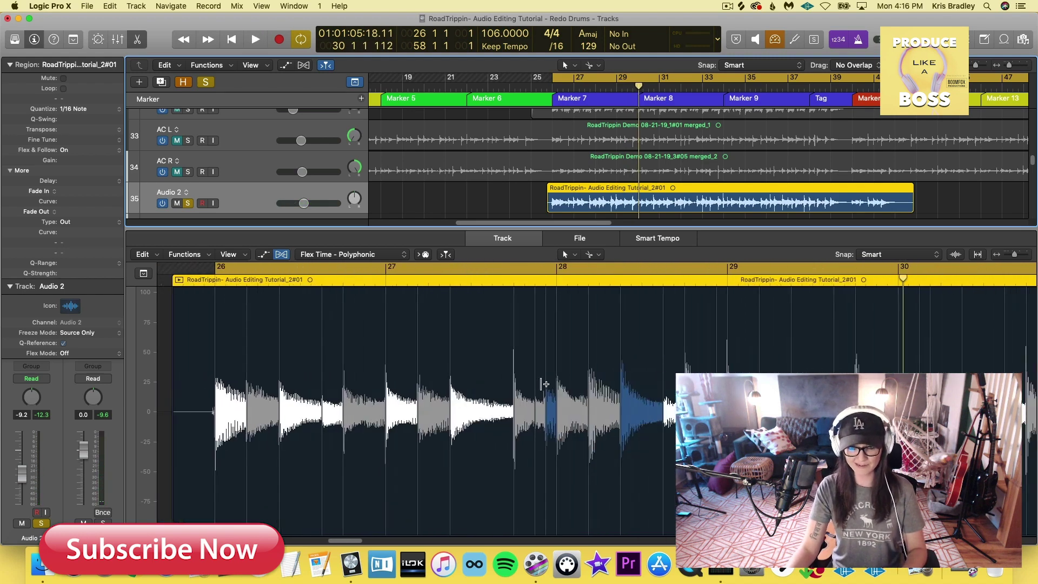
scroll(545, 385, down, 6)
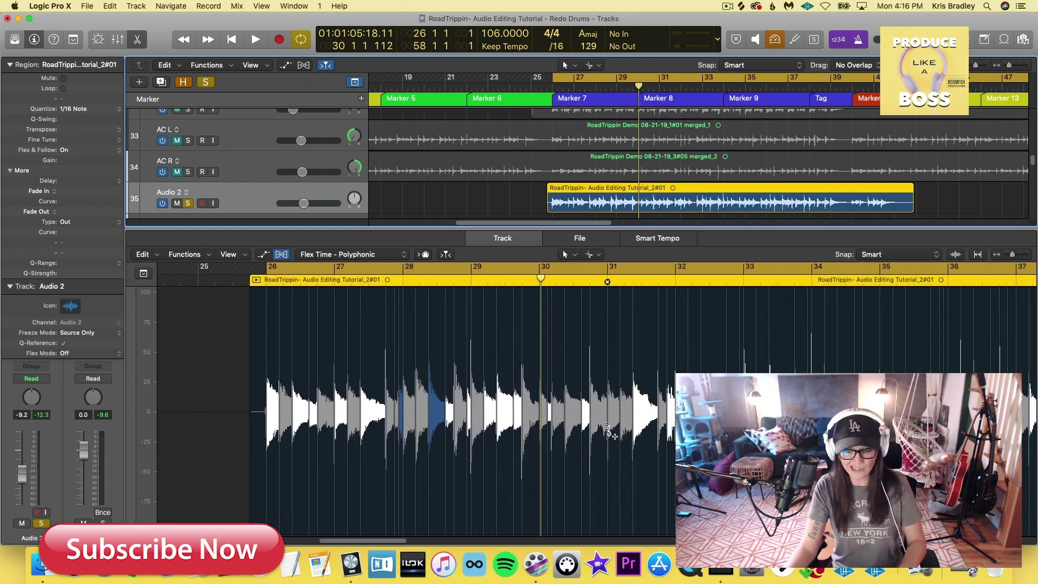
scroll(548, 392, up, 4)
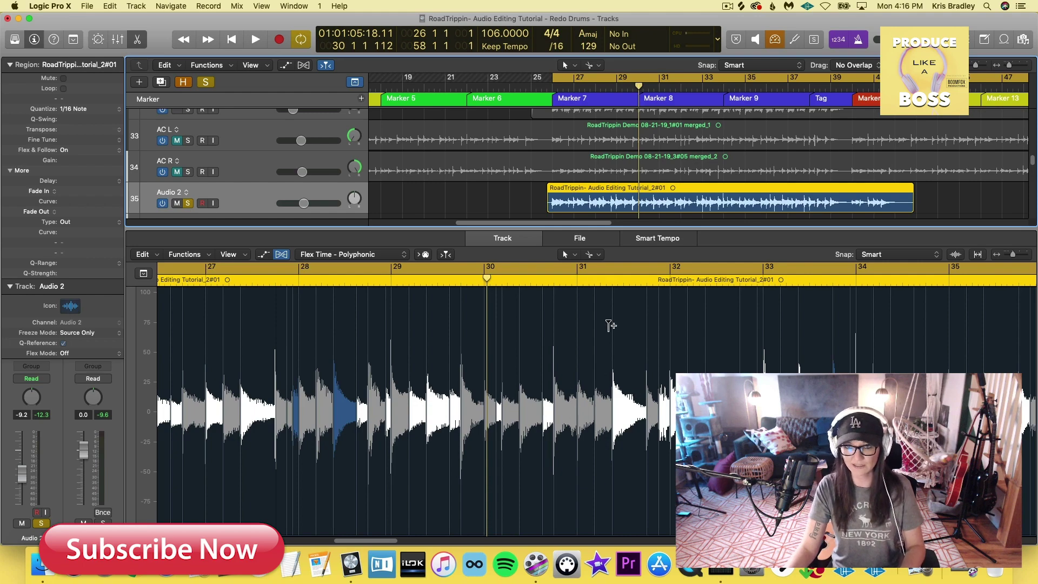
key(c)
key(space)
key(c)
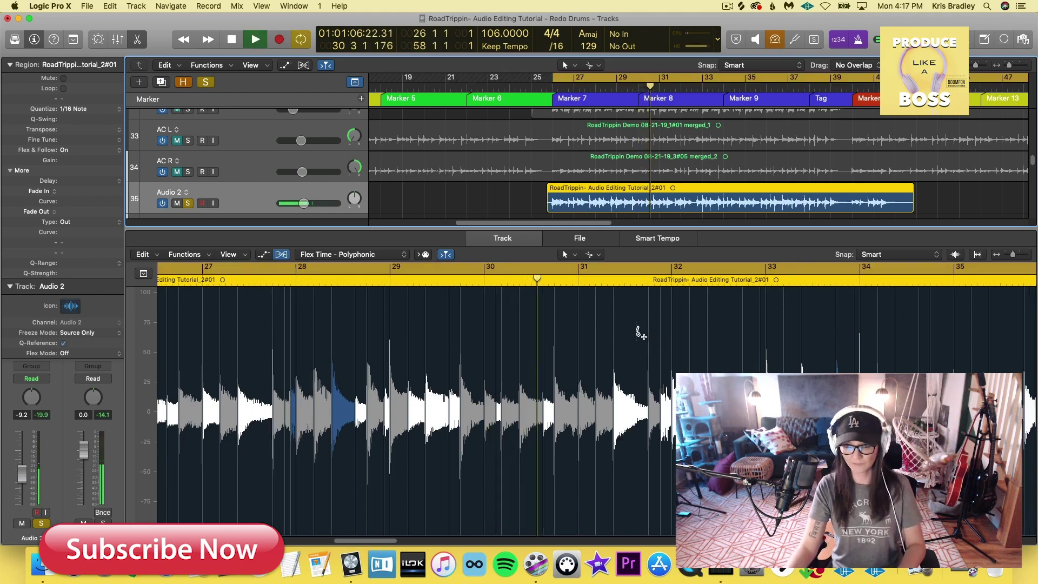
scroll(608, 341, up, 3)
scroll(600, 363, right, 2)
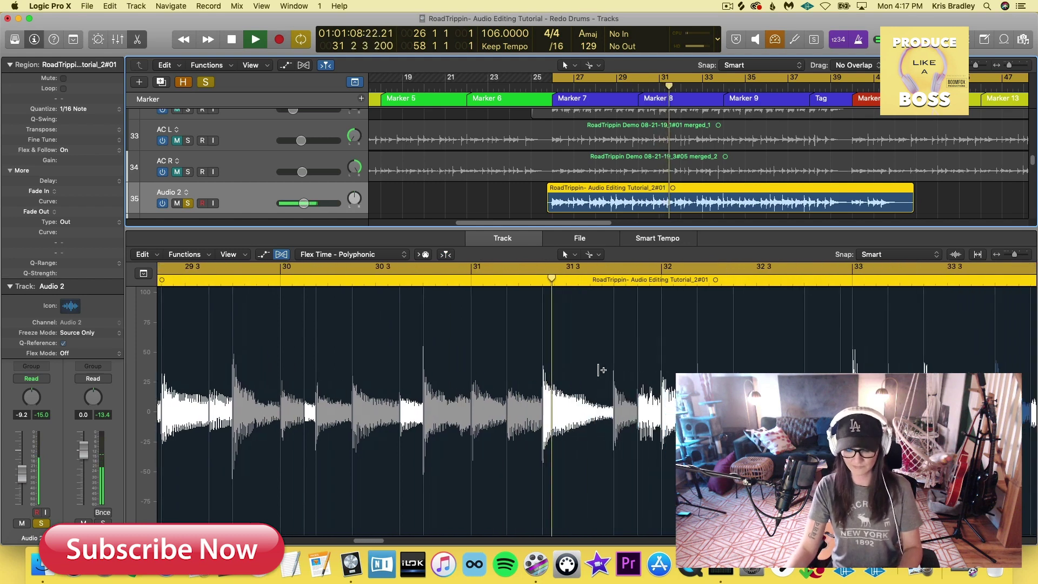
key(space)
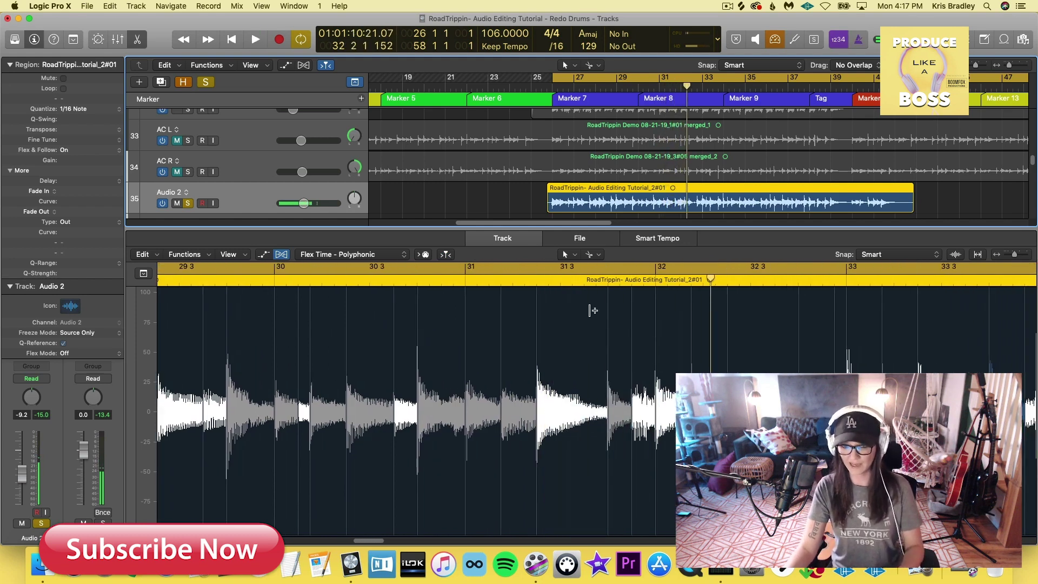
Play from bar 31 2 3, add a flex marker near beat 31 4, and replay from 30 4 3.
key(c)
click(535, 280)
key(cmd+f)
key(space)
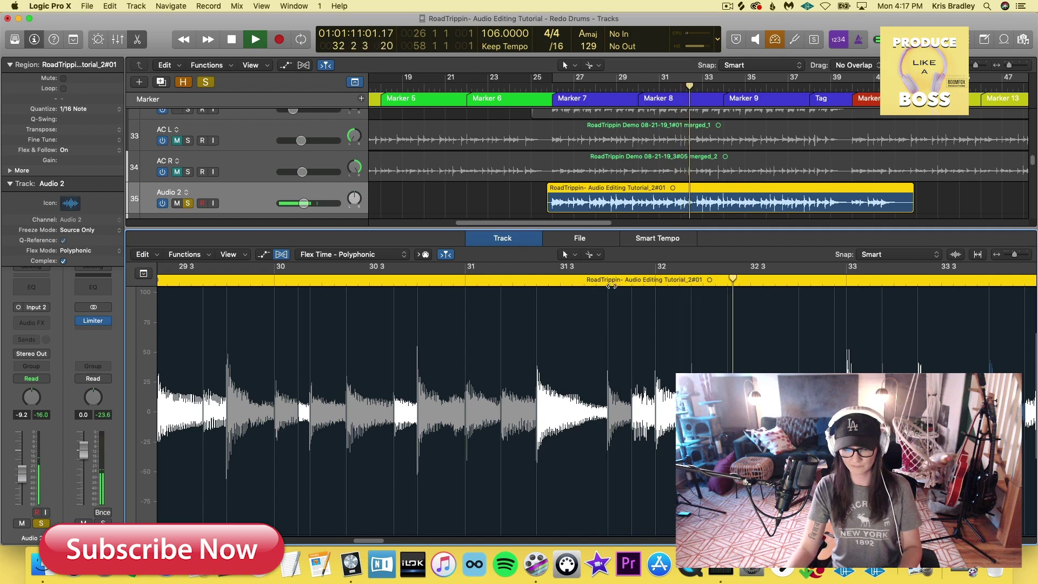
key(space)
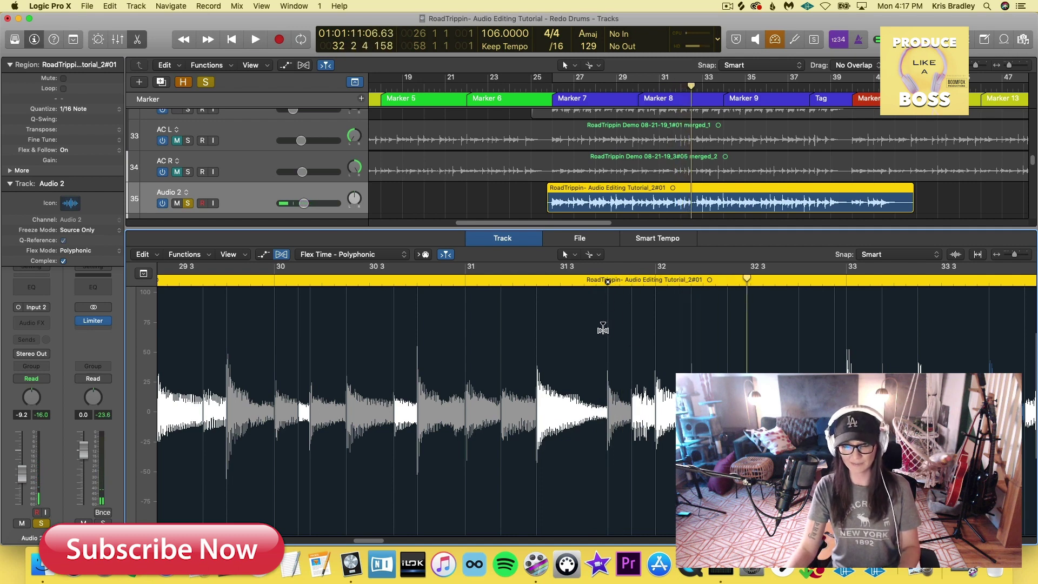
click(608, 281)
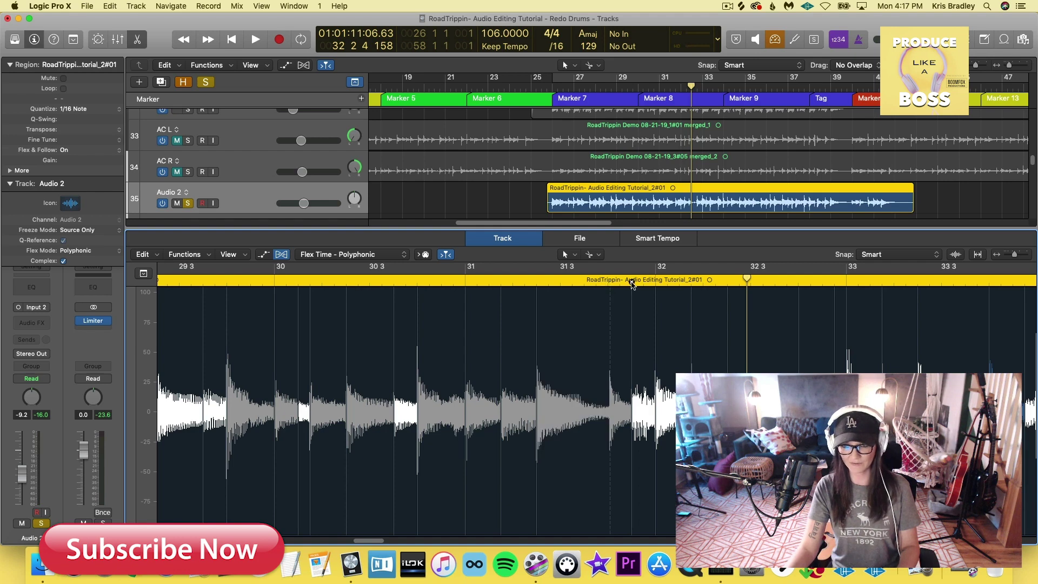
click(441, 280)
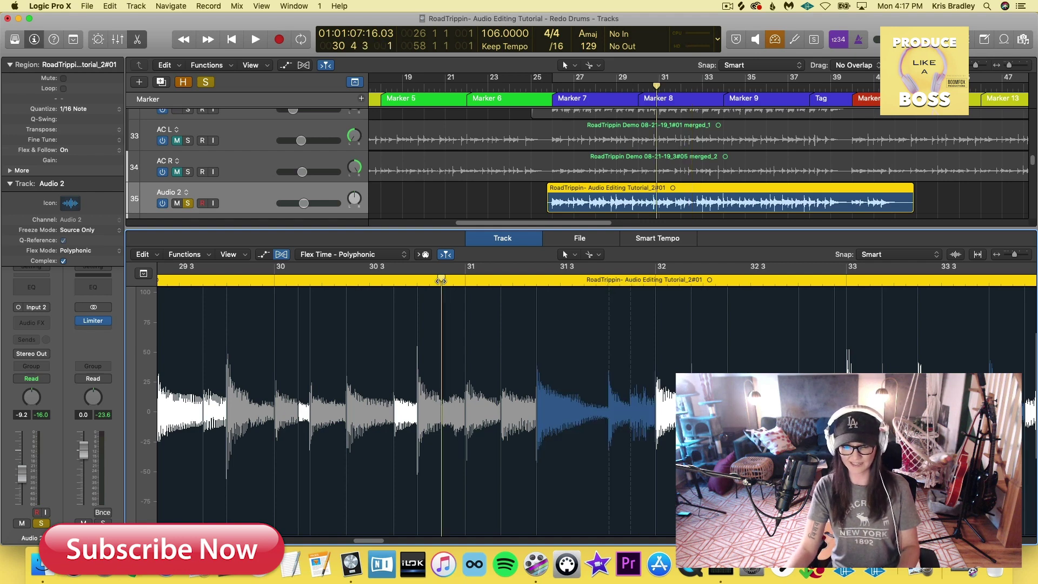
key(space)
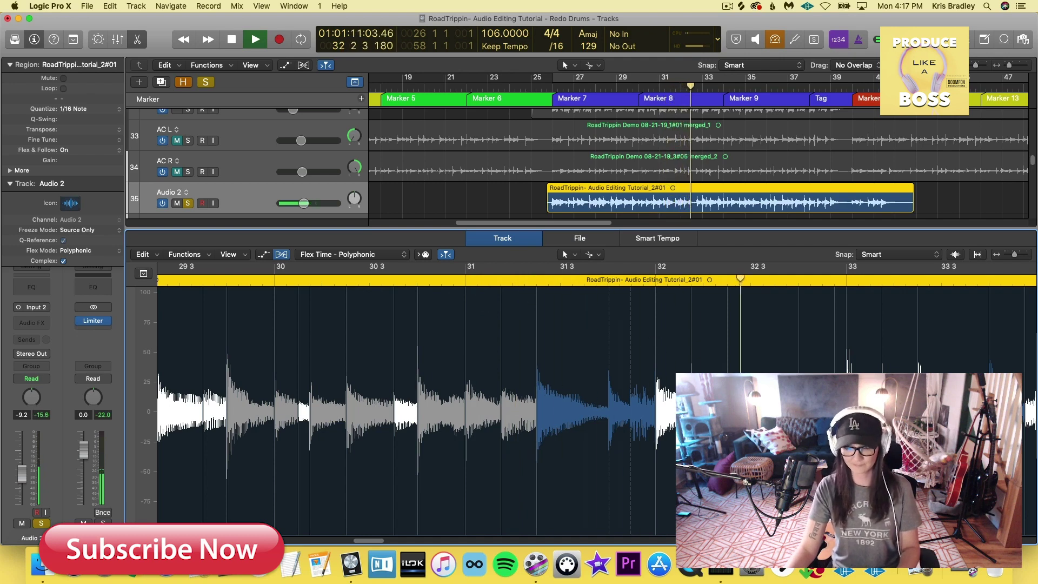
key(space)
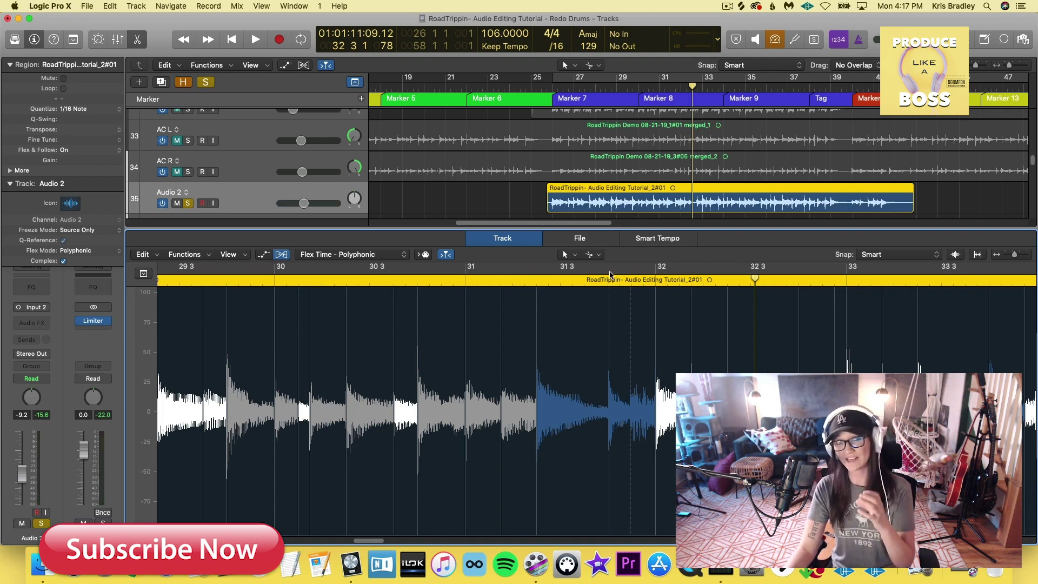
Zoom in on the waveform and add two flex markers late in bar 31.
key(cmd+Right)
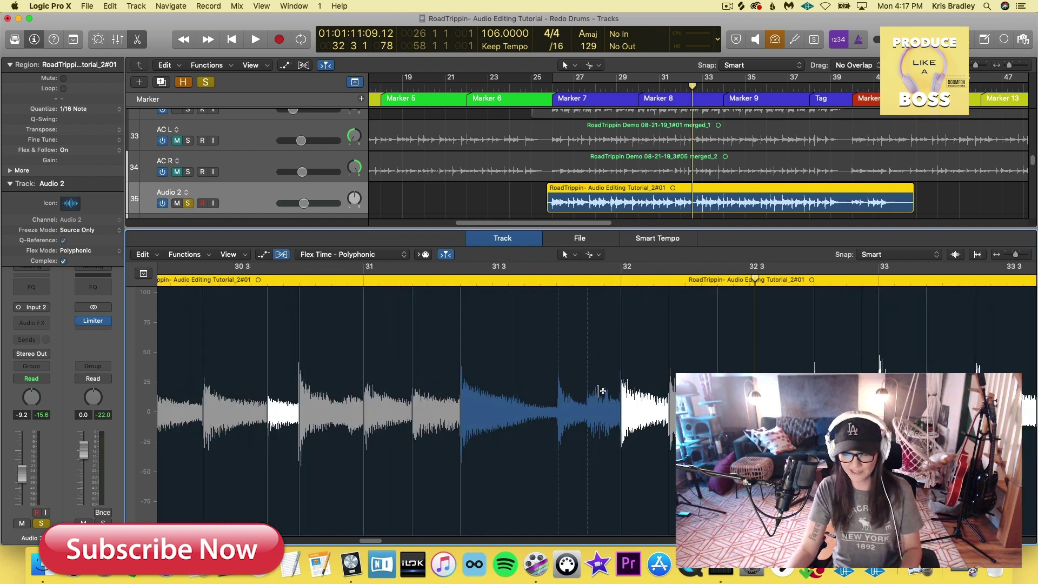
click(589, 389)
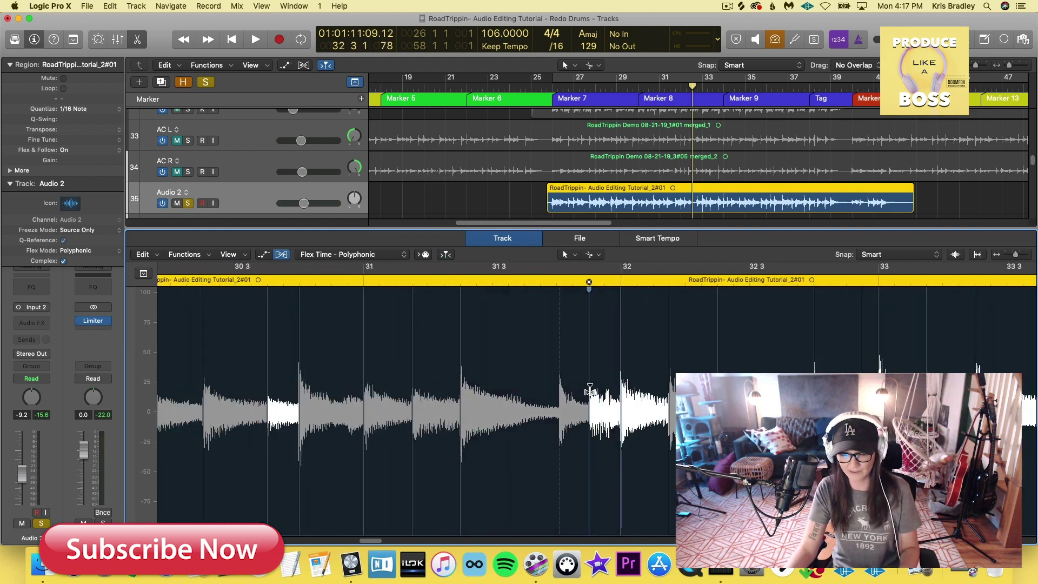
click(556, 399)
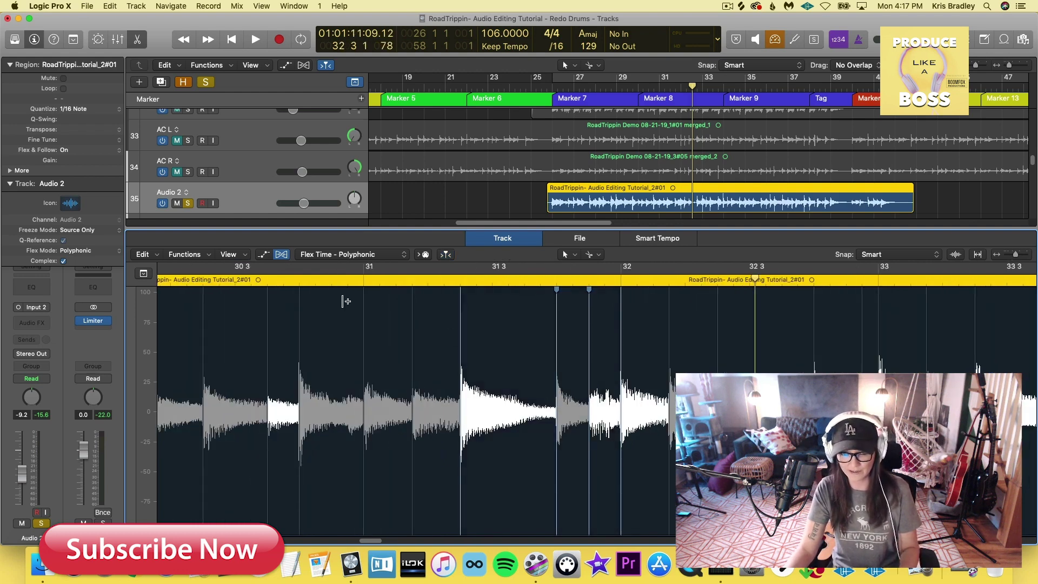
Audition from 30 4 2 and 30 3 1, then drag the flex marker near 31 3 slightly earlier.
click(313, 281)
key(space)
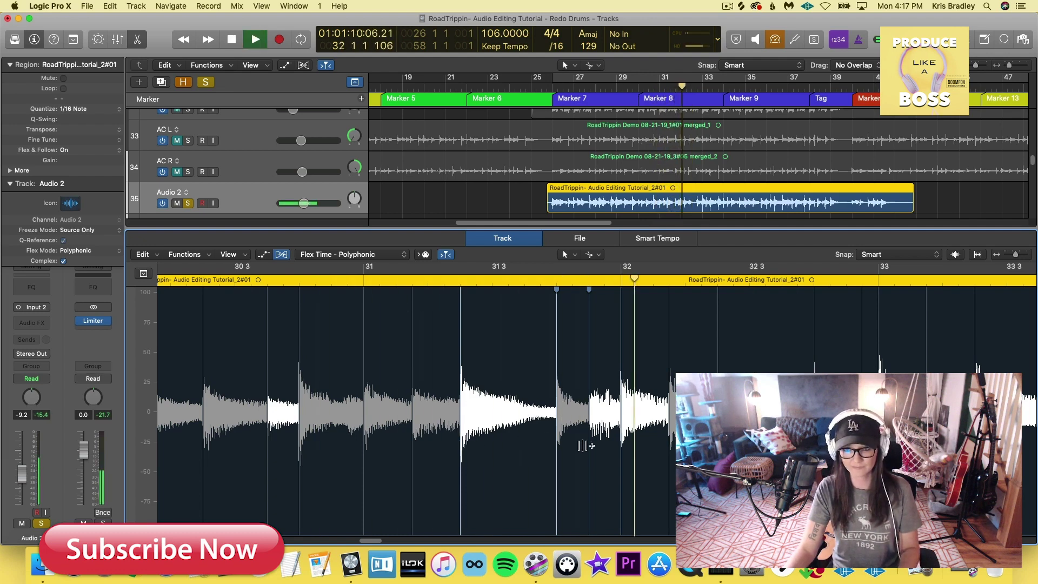
key(space)
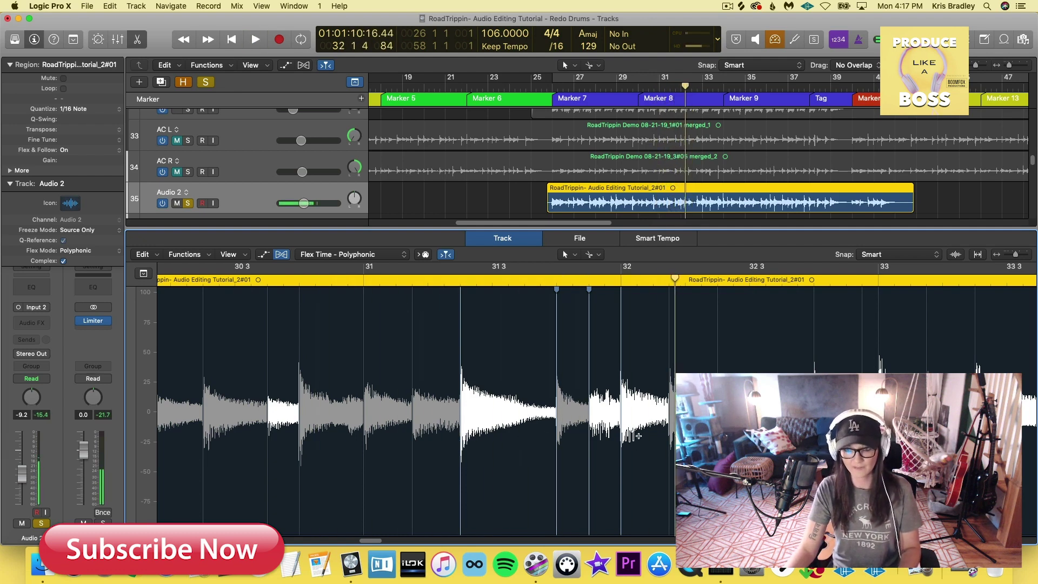
click(236, 280)
key(space)
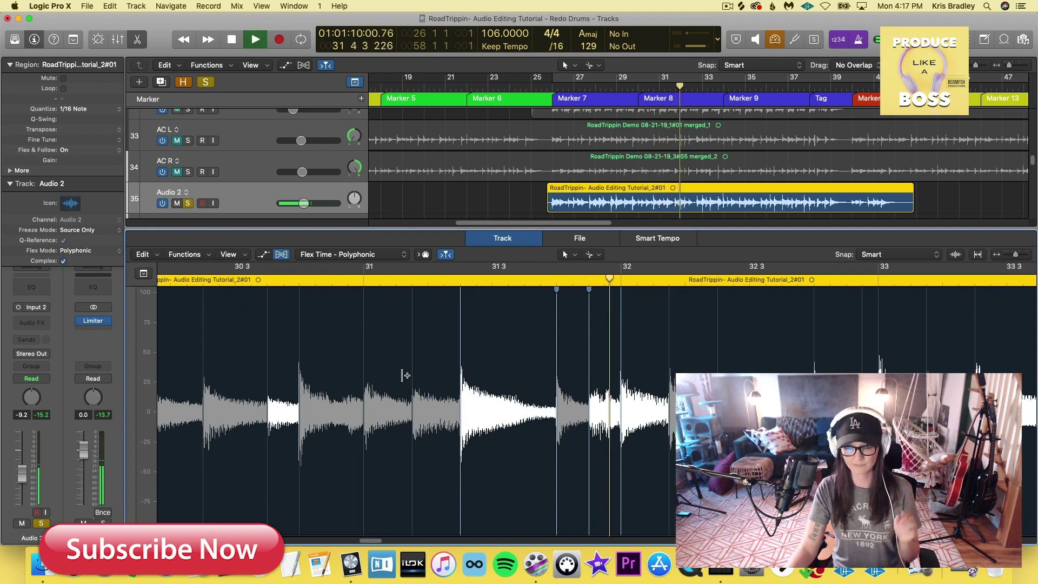
key(space)
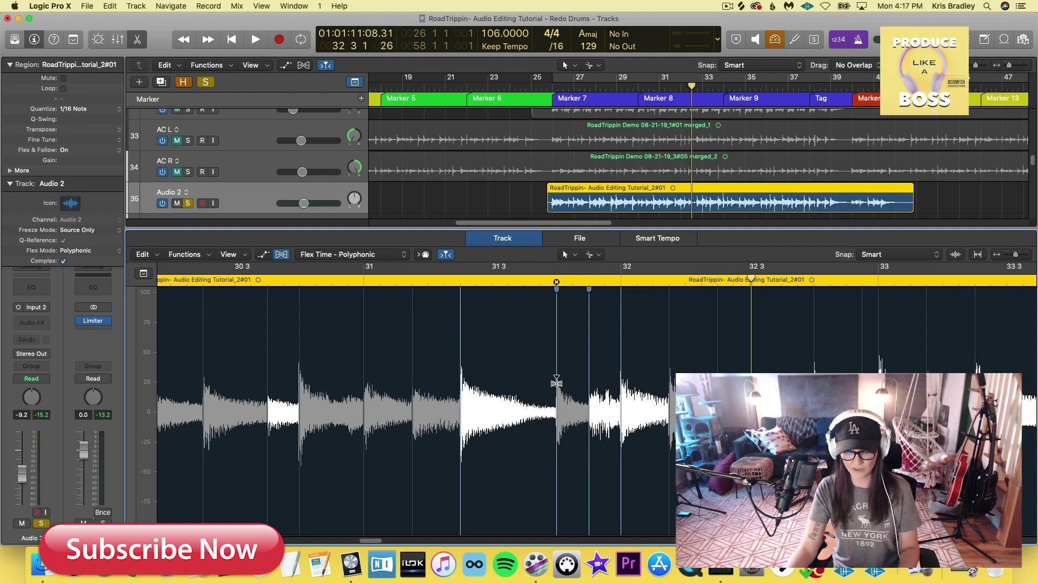
mouse_move(556, 382)
mouse_down()
mouse_move(540, 379)
mouse_move(557, 384)
mouse_up()
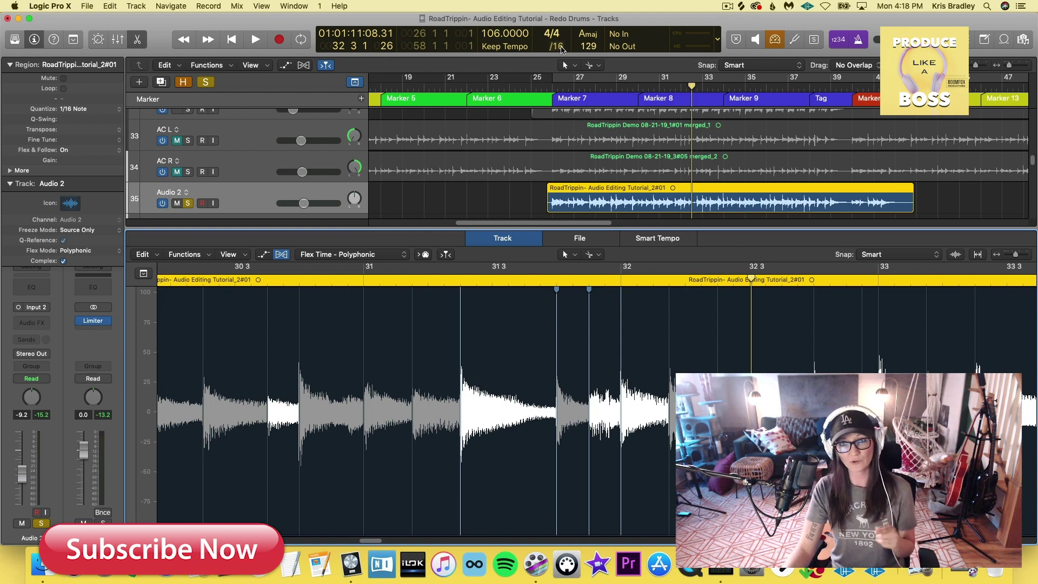
Change the display division to /64 and zoom in on the waveform.
click(559, 47)
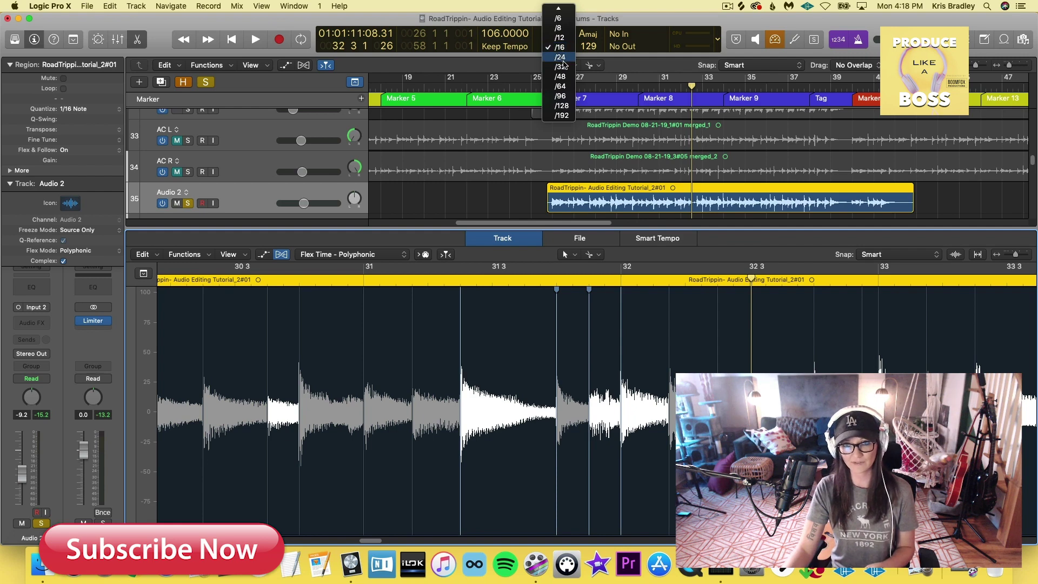
click(567, 87)
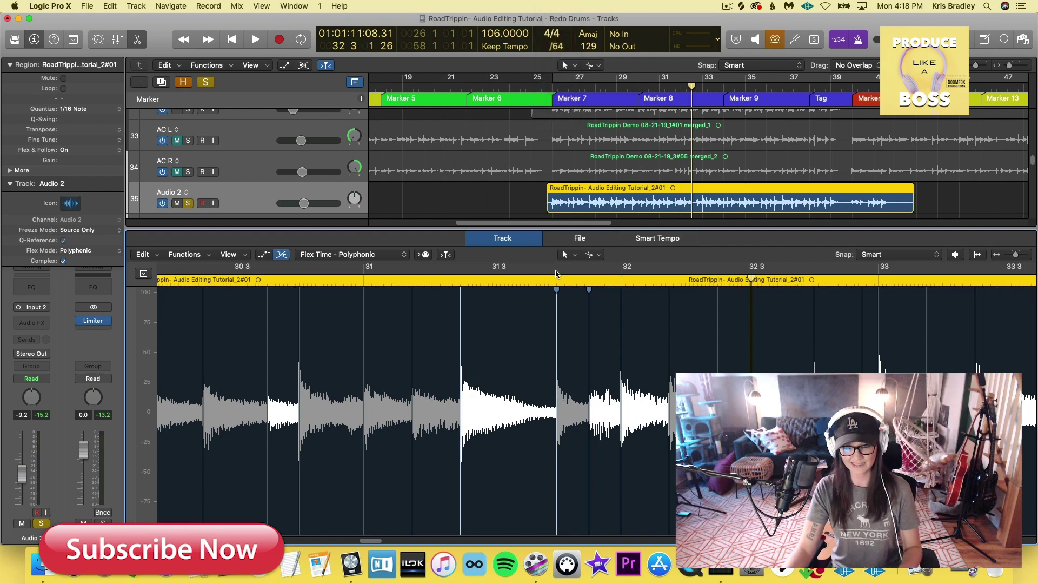
key(super+Right)
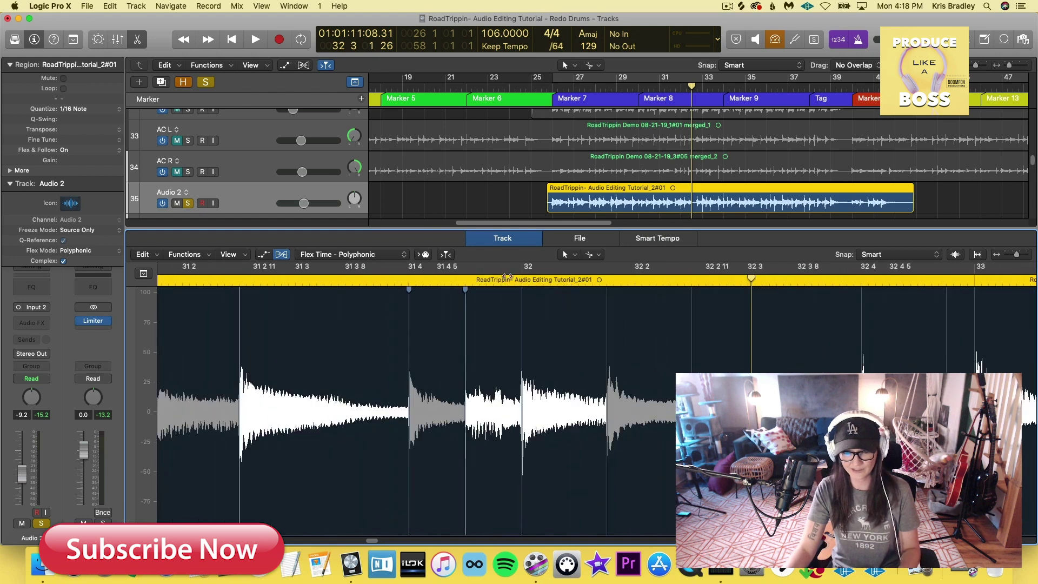
scroll(409, 288, left, 2)
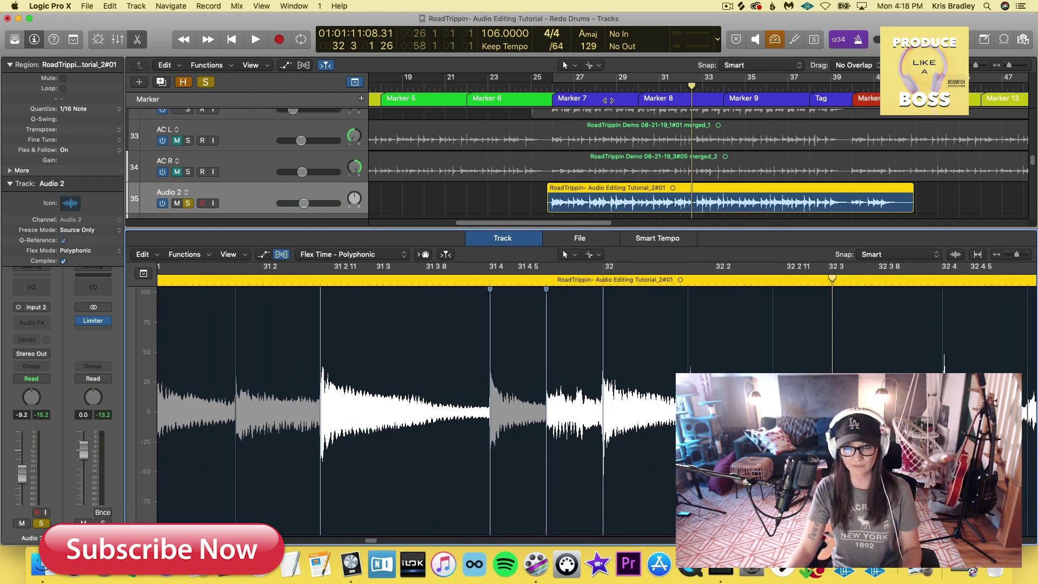
Return the display division to /16 and play the flexed take through to bar 39 3.
click(556, 46)
scroll(560, 46, up, 3)
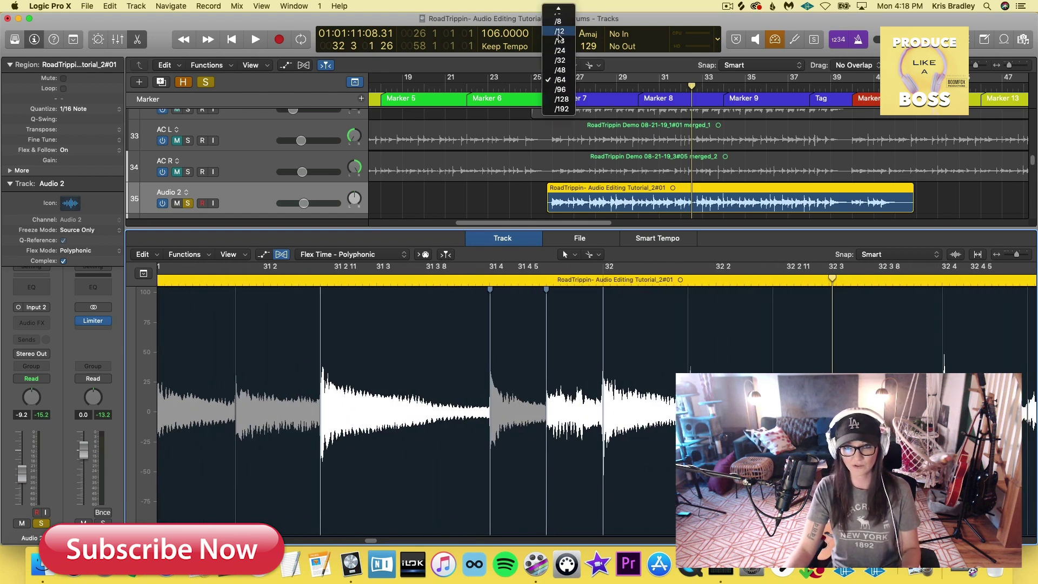
click(559, 41)
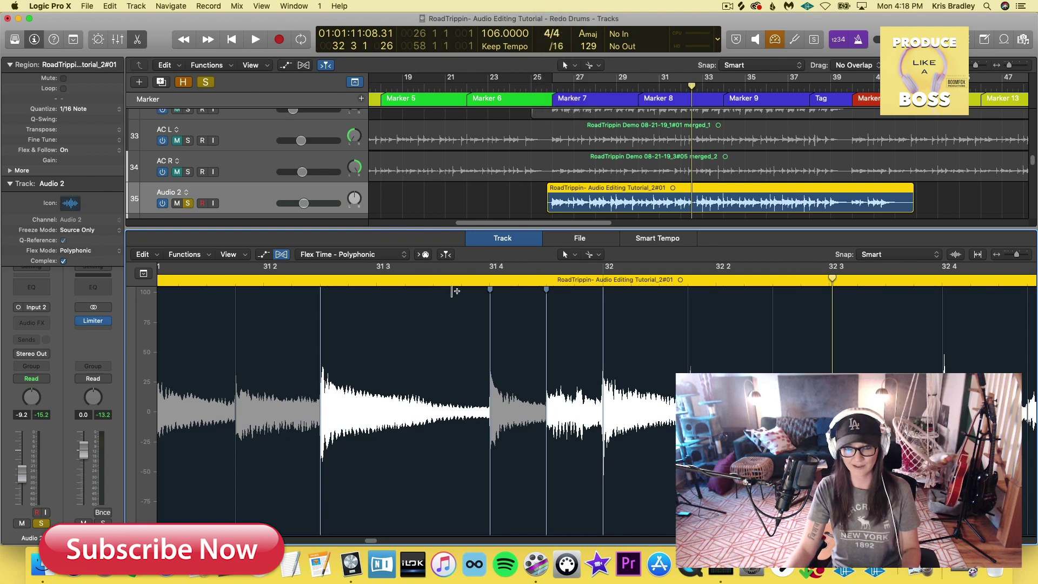
scroll(418, 279, left, 1)
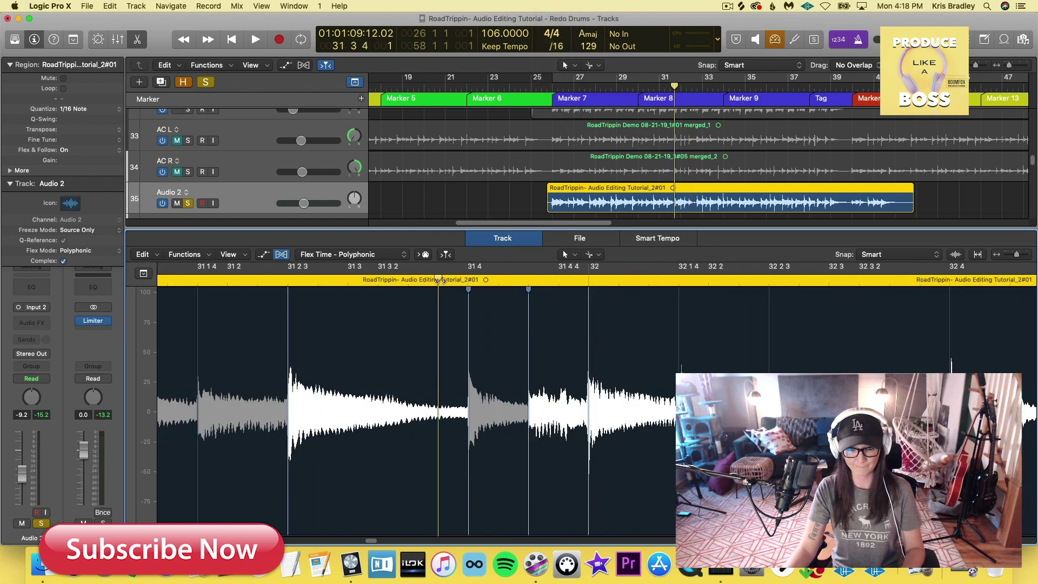
key(space)
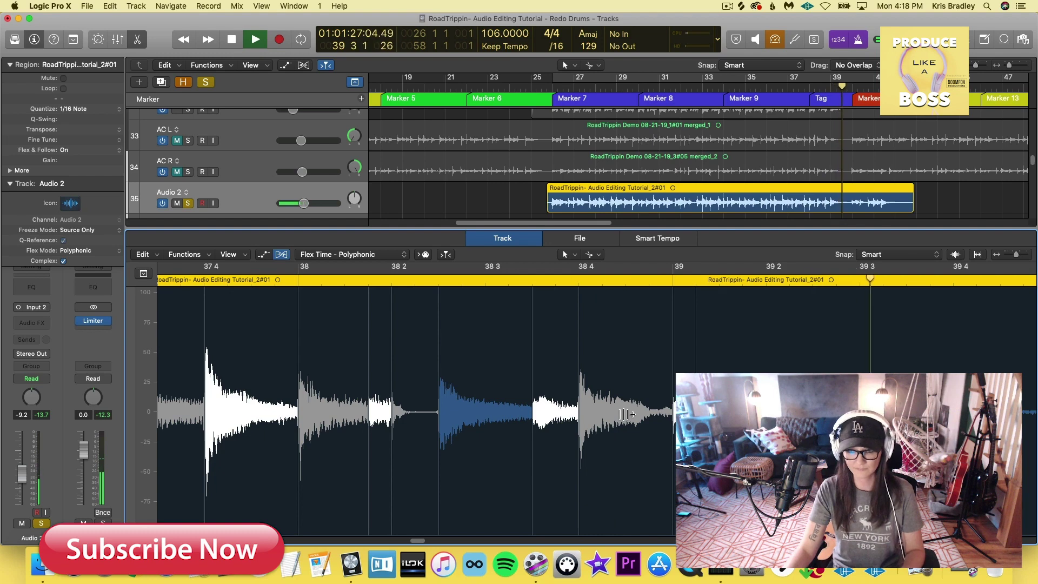
key(space)
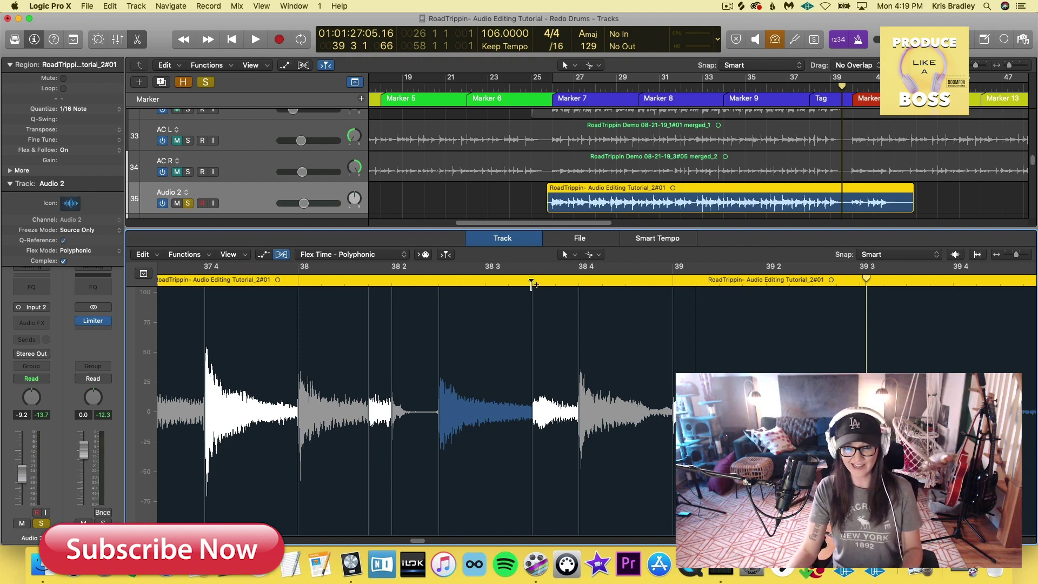
Keep the region's Quantize value at 1/16 Note.
scroll(487, 268, left, 2)
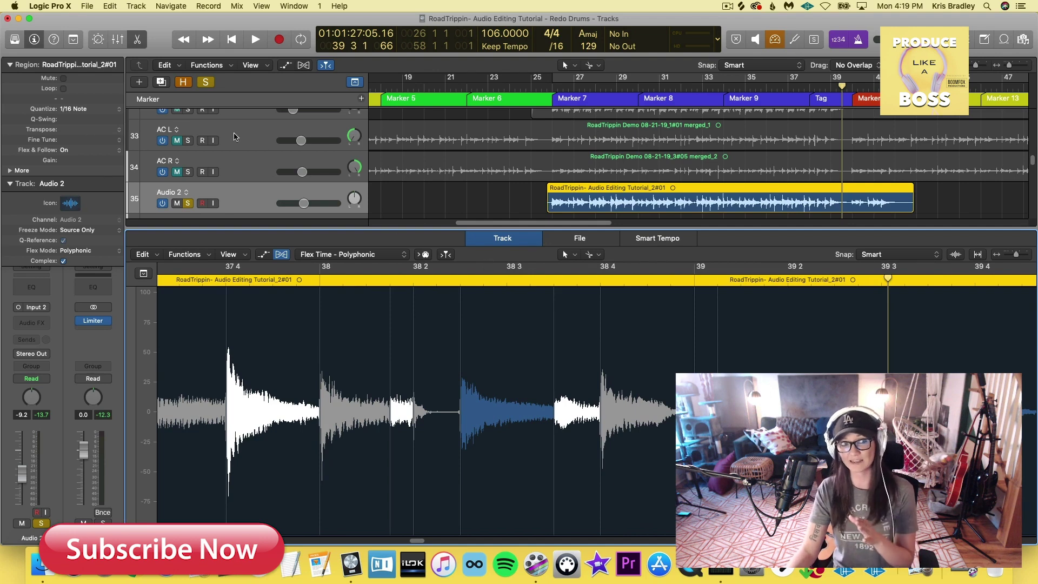
click(76, 109)
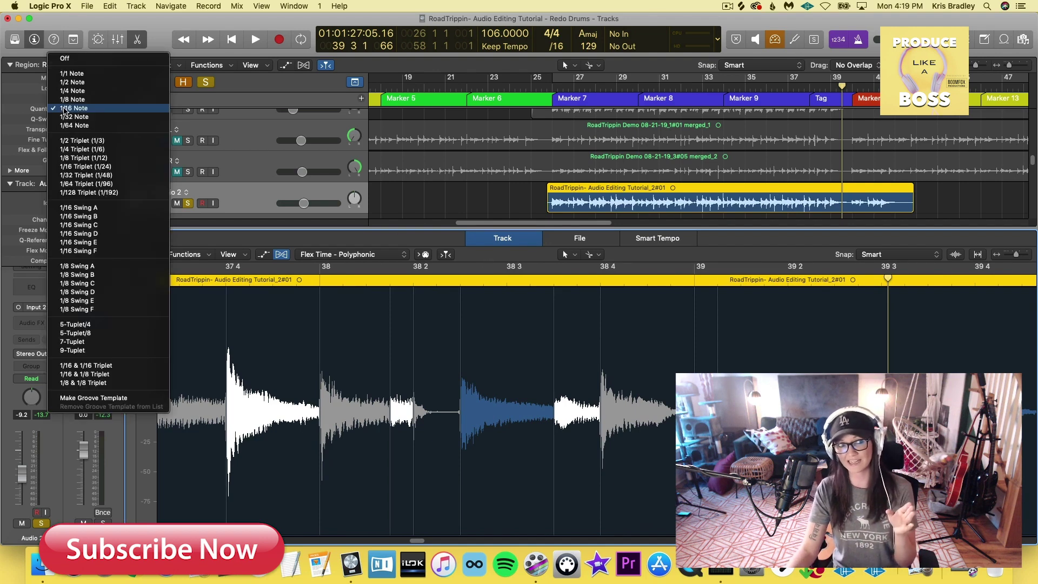
click(65, 109)
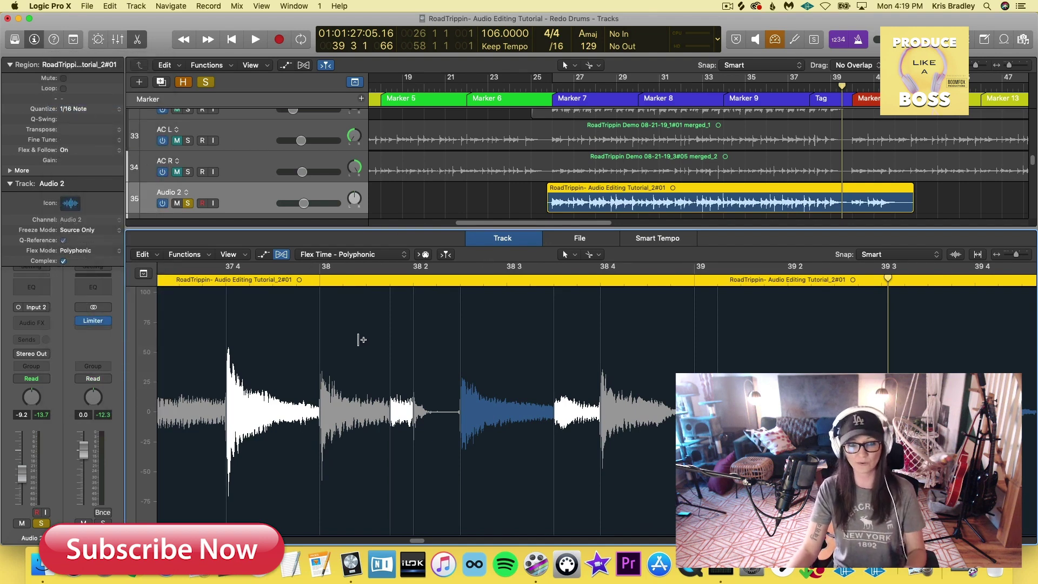
Add a flex marker to the guitar note near bar 37 and shift it to re-time the note.
scroll(371, 361, left, 10)
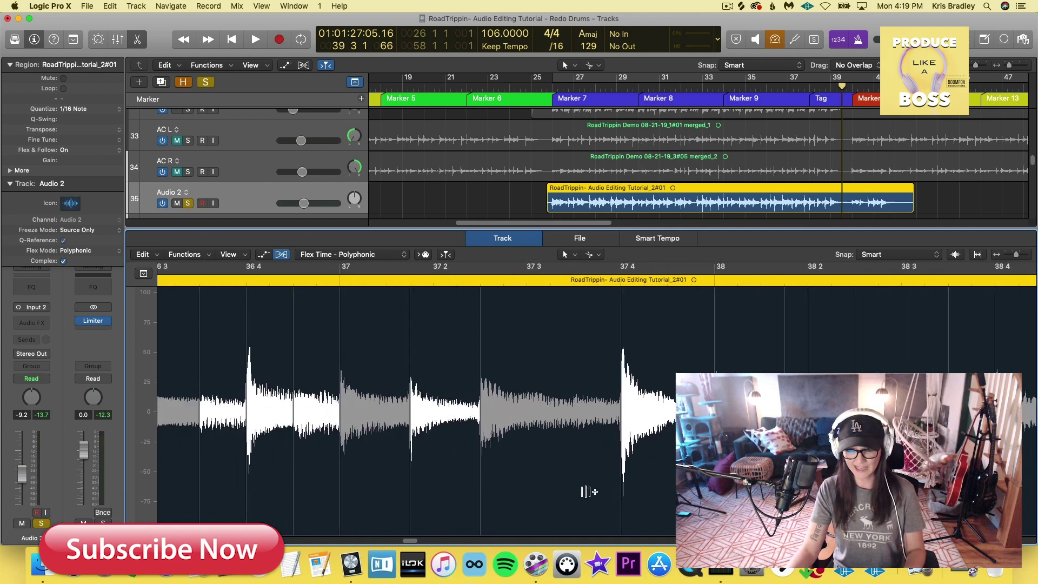
click(489, 341)
mouse_move(489, 341)
mouse_down()
mouse_move(503, 342)
mouse_move(481, 342)
mouse_up()
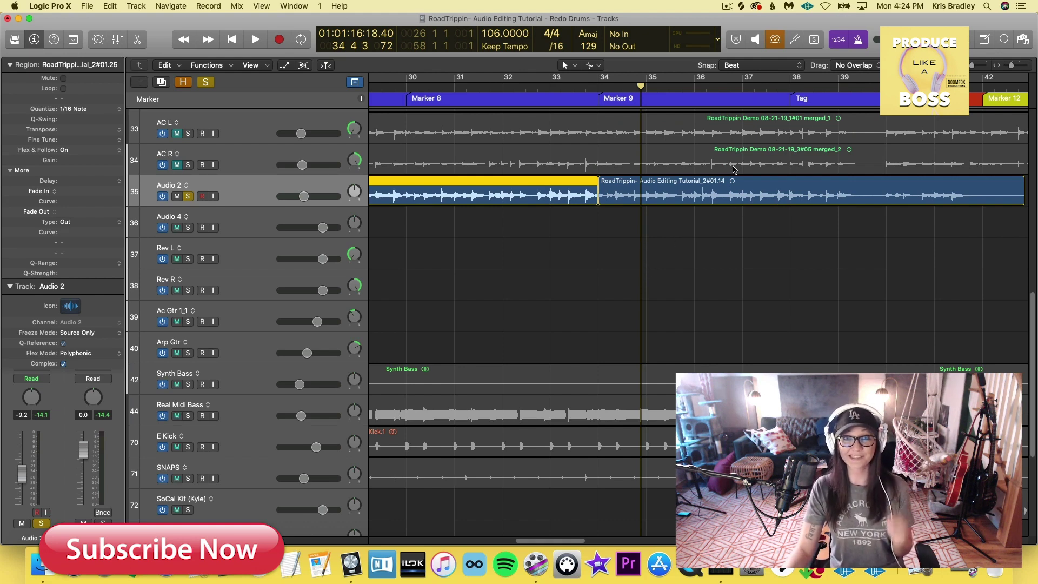
Set snapping to Smart and zoom to bars 30–35 with a taller Audio 2 track.
mouse_move(733, 69)
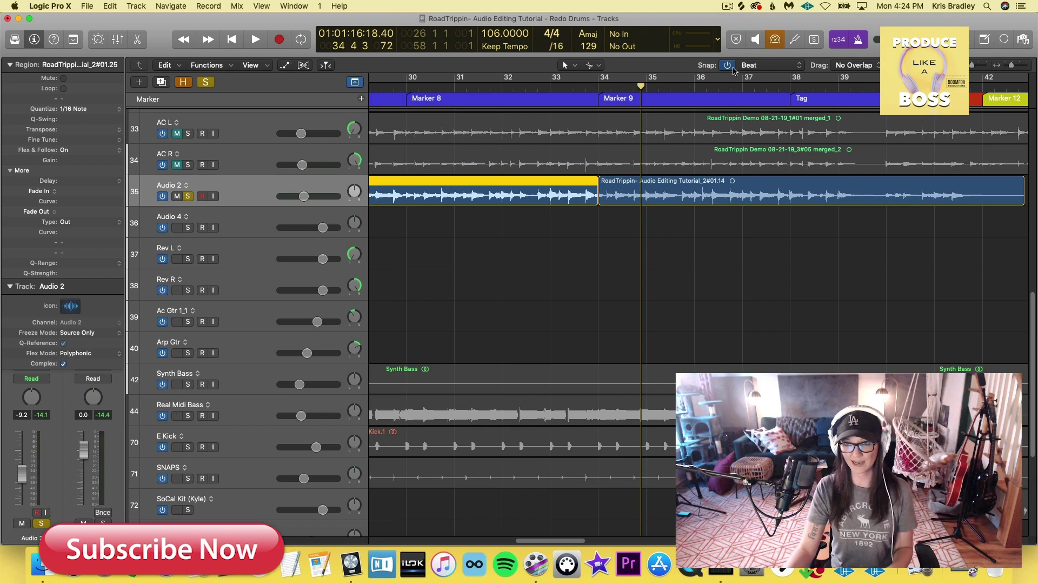
click(745, 65)
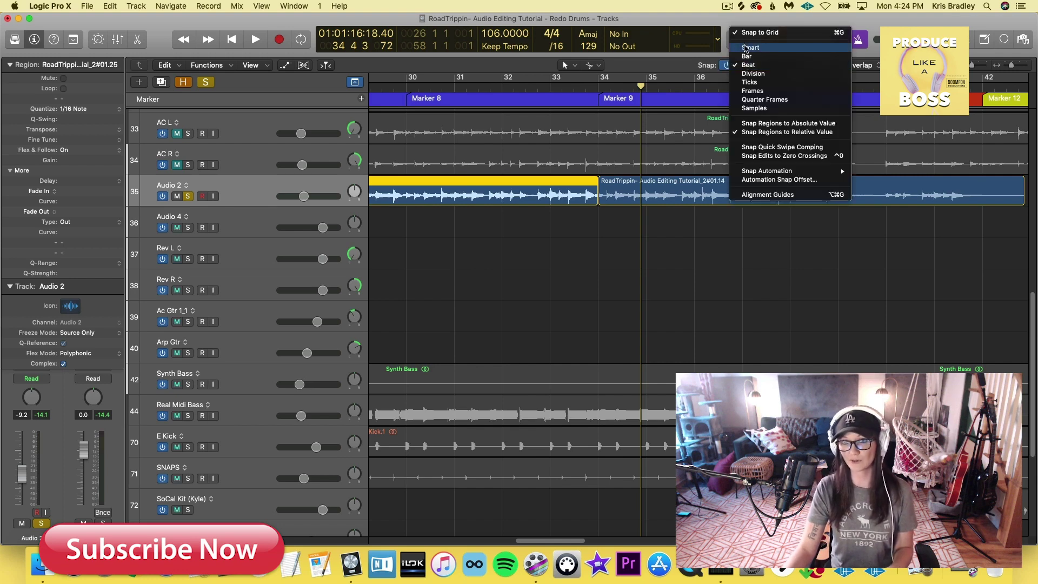
click(746, 48)
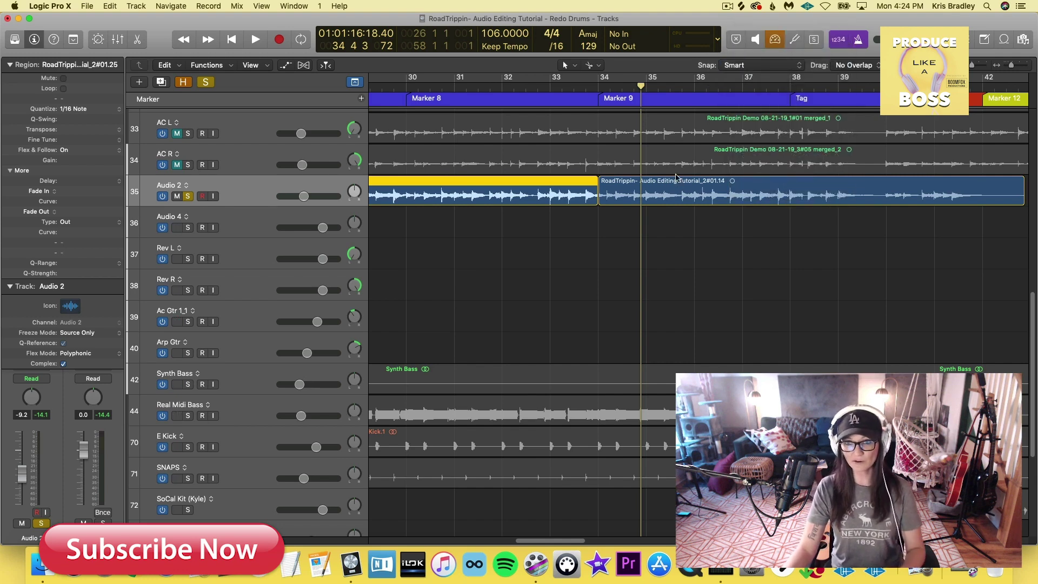
key(super+Right)
key(super+Right)
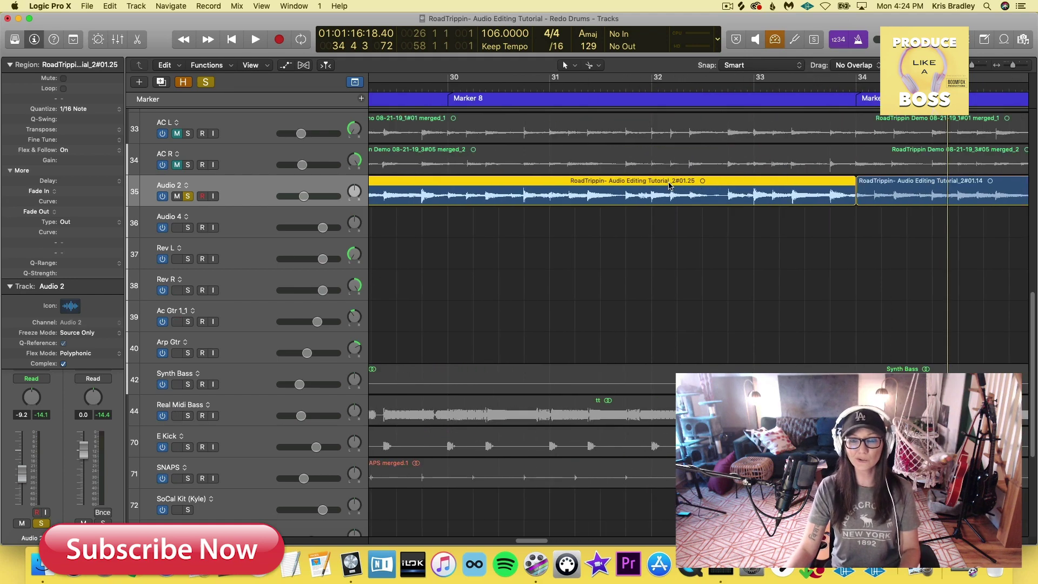
key(super+Down)
key(super+Down)
key(super+Down)
key(super+Right)
key(super+Right)
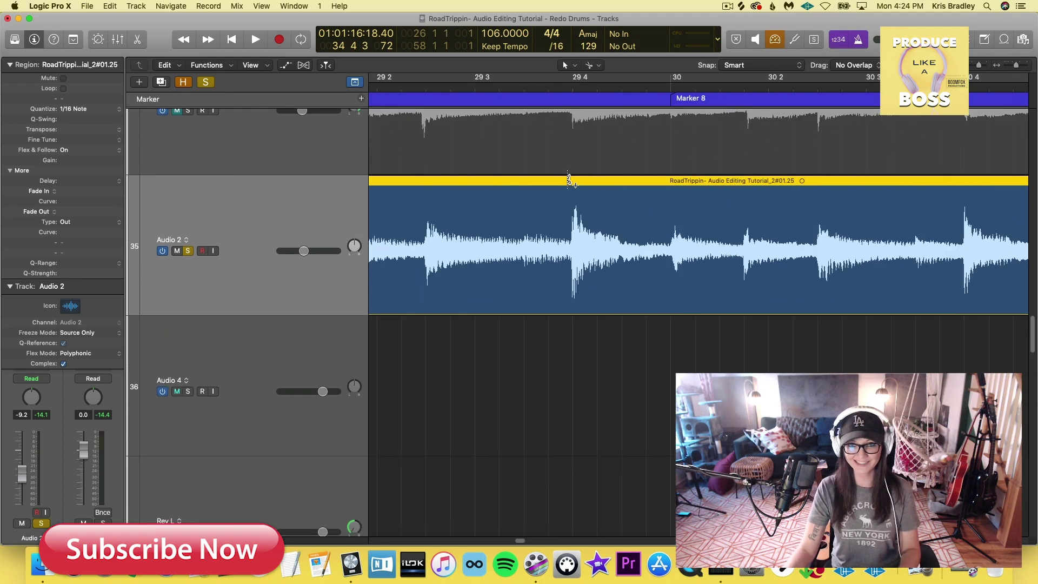
key(super+Left)
key(super+Left)
key(super+Left)
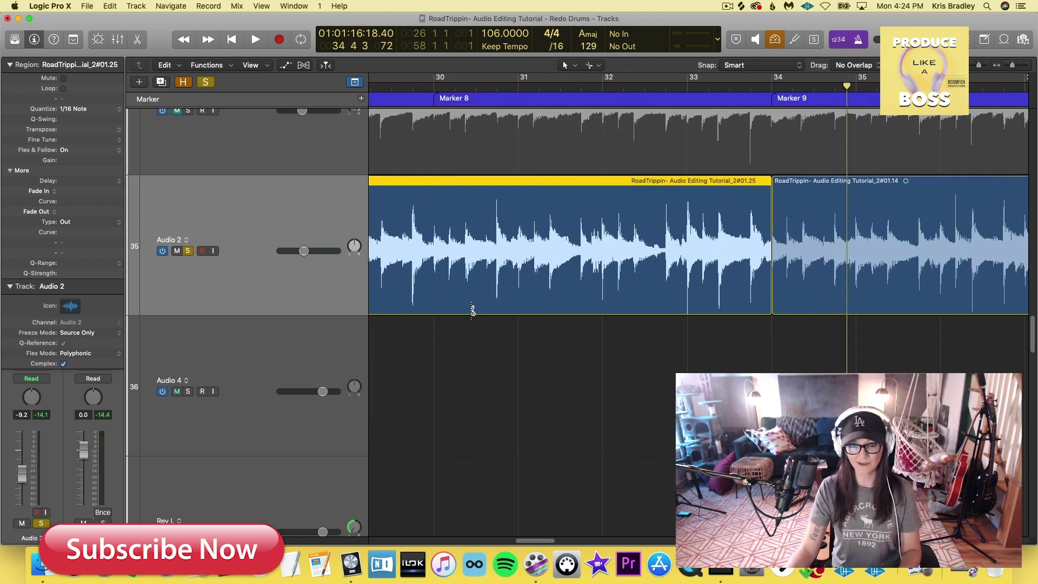
Make several test cuts in the Audio 2 region around bar 30, then rejoin them into one region.
click(434, 314)
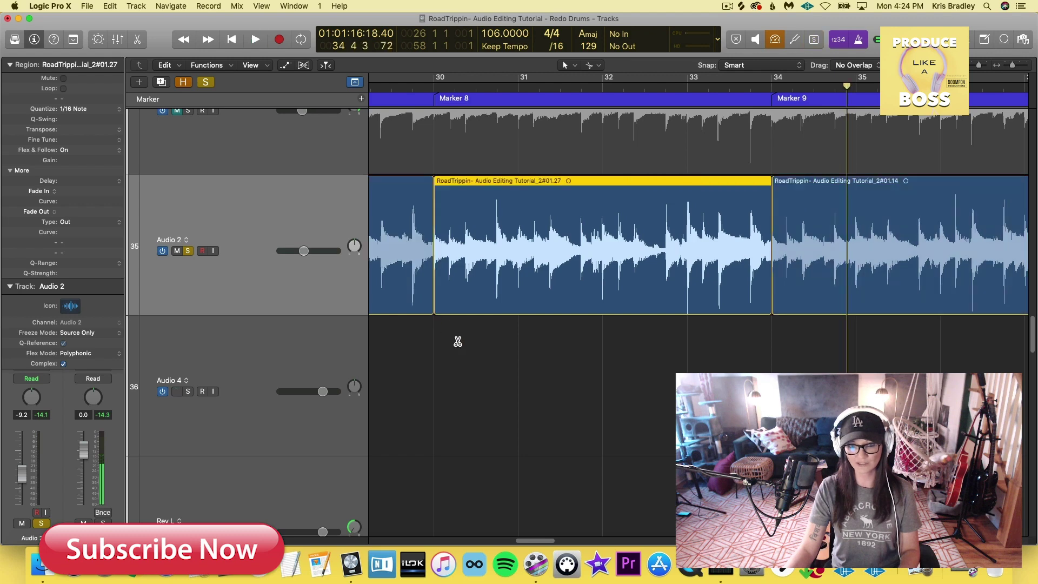
click(501, 296)
click(497, 298)
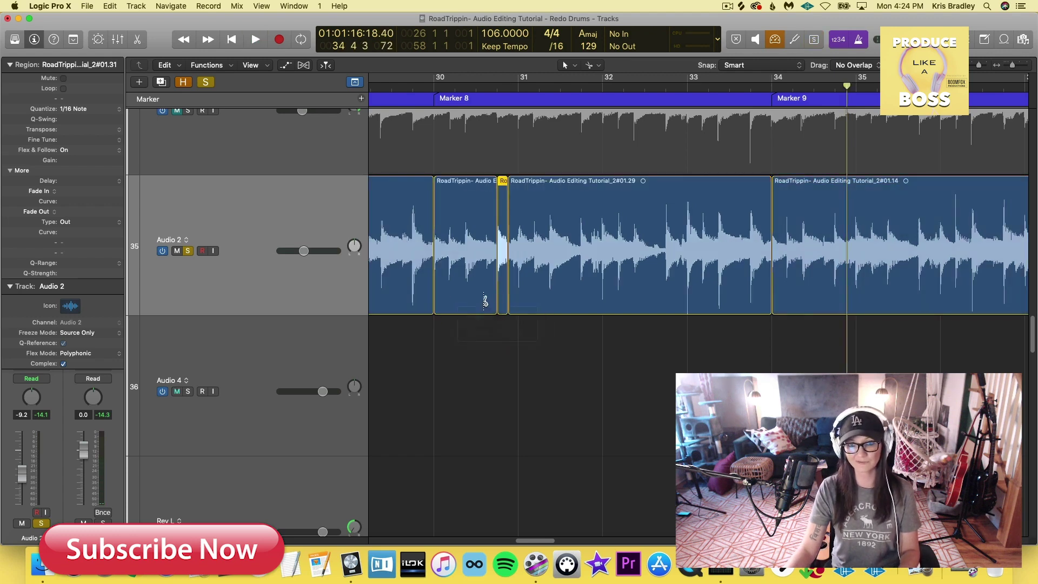
click(482, 298)
click(471, 301)
click(463, 303)
click(455, 305)
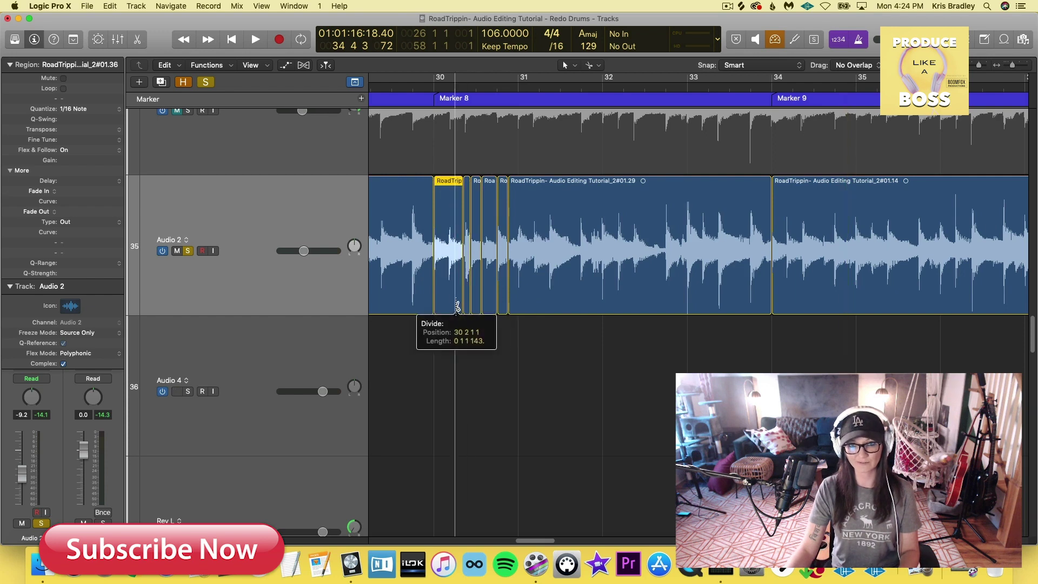
click(450, 306)
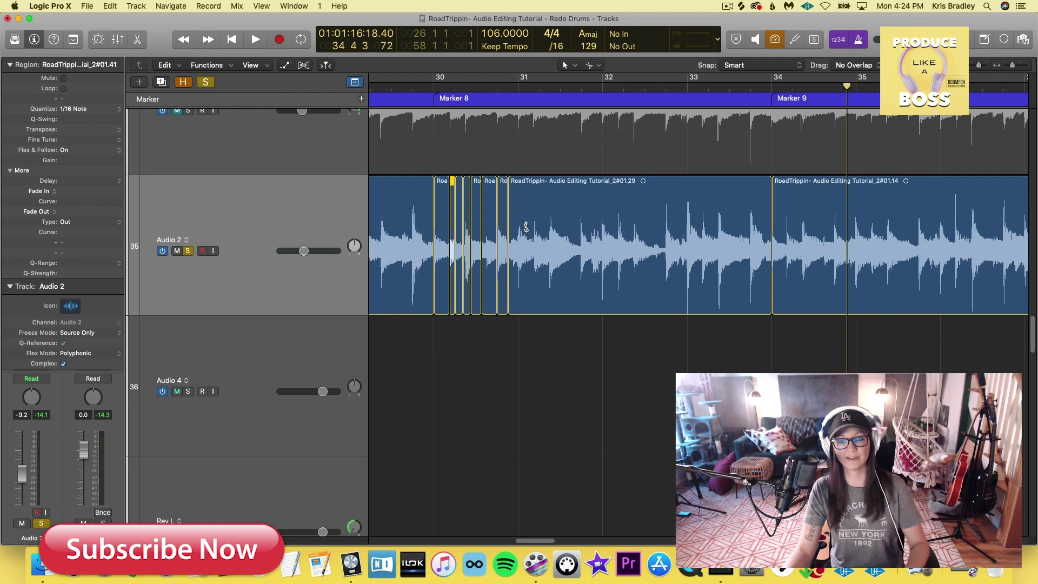
key(super+z)
key(super+z)
key(super+z)
key(super+z)
key(super+z)
key(super+z)
key(super+z)
key(super+z)
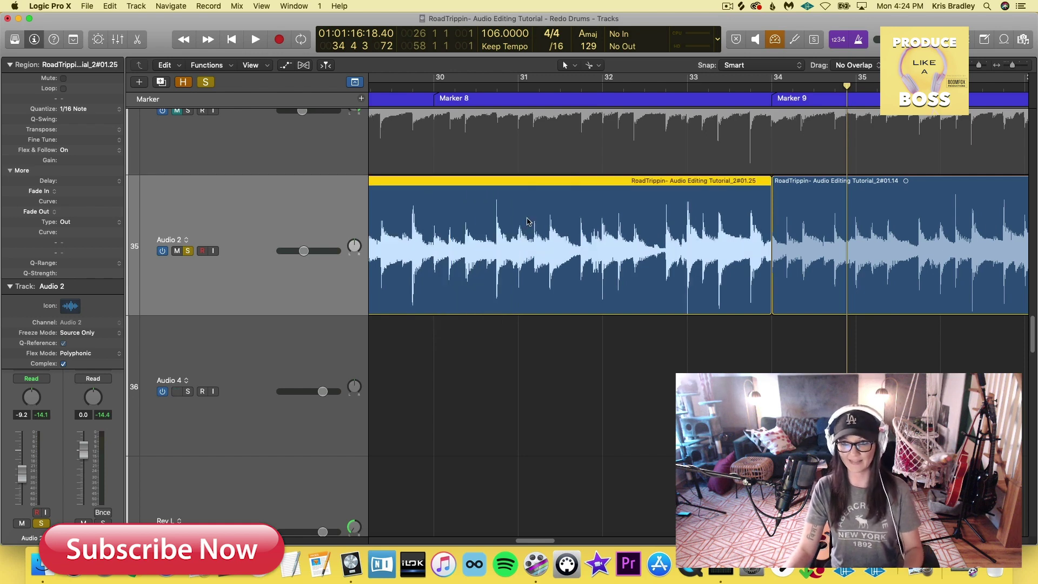
Set snapping to Bar, cut Audio 2 at bars 30, 31, 32 and 33, and zoom to review the pieces.
click(746, 65)
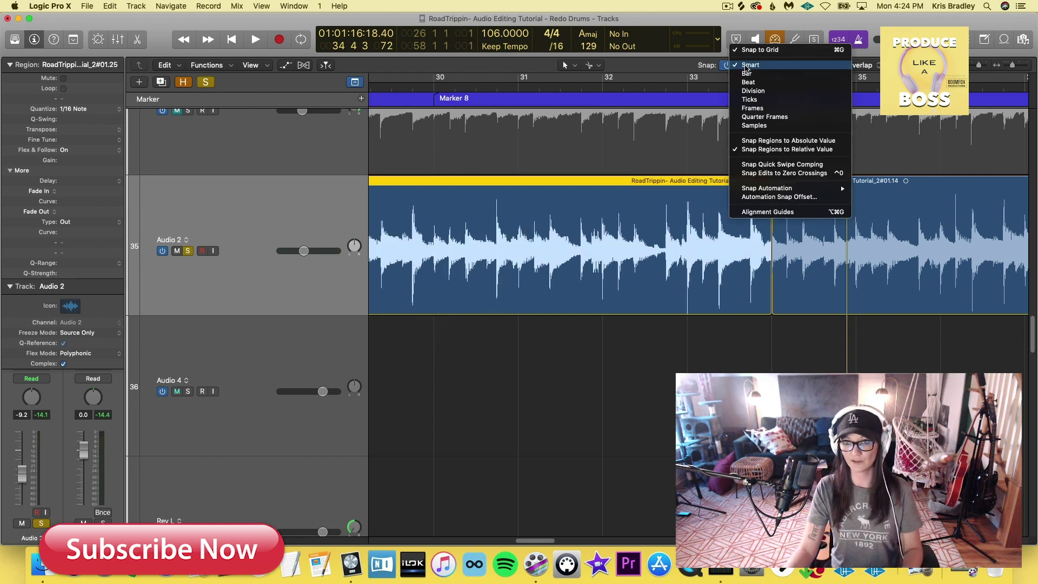
click(747, 74)
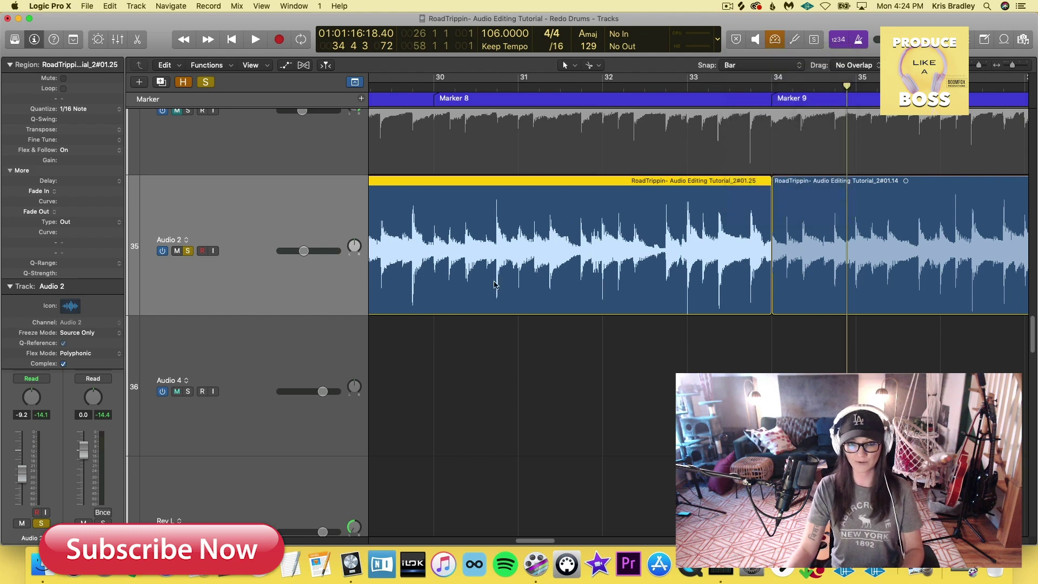
click(434, 309)
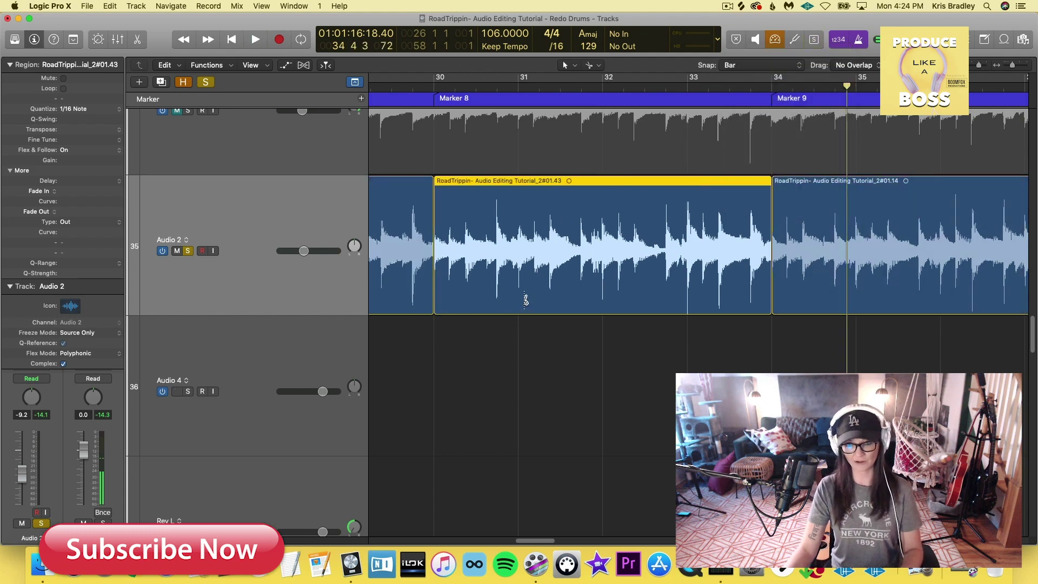
click(494, 303)
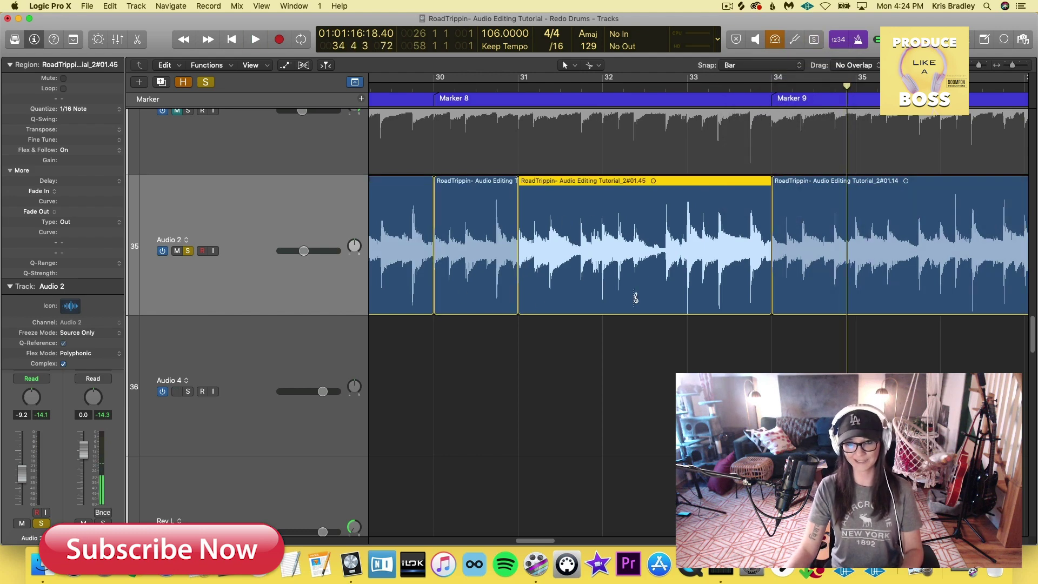
click(600, 299)
click(663, 297)
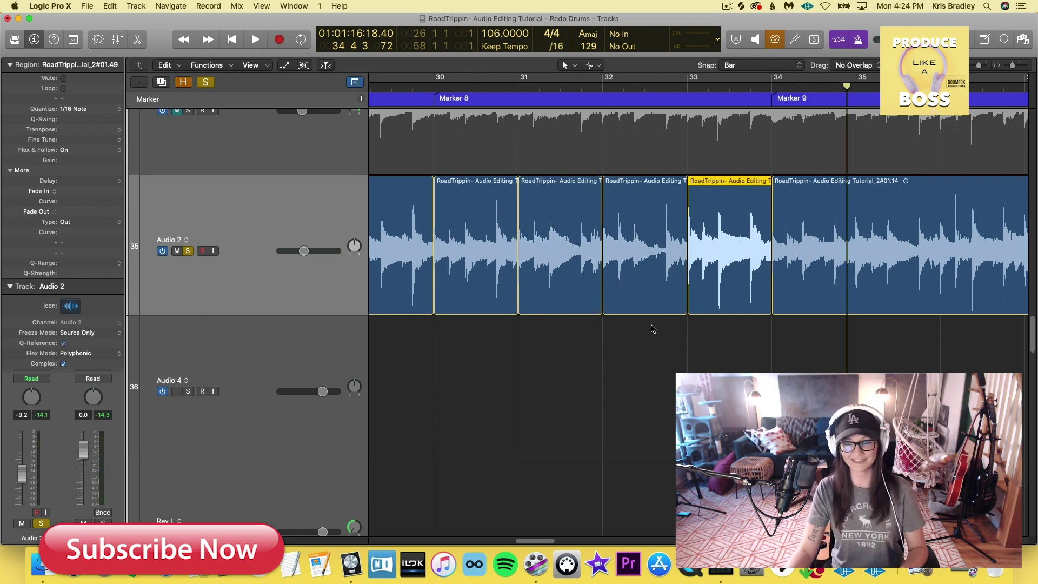
key(super+Up)
key(super+Left)
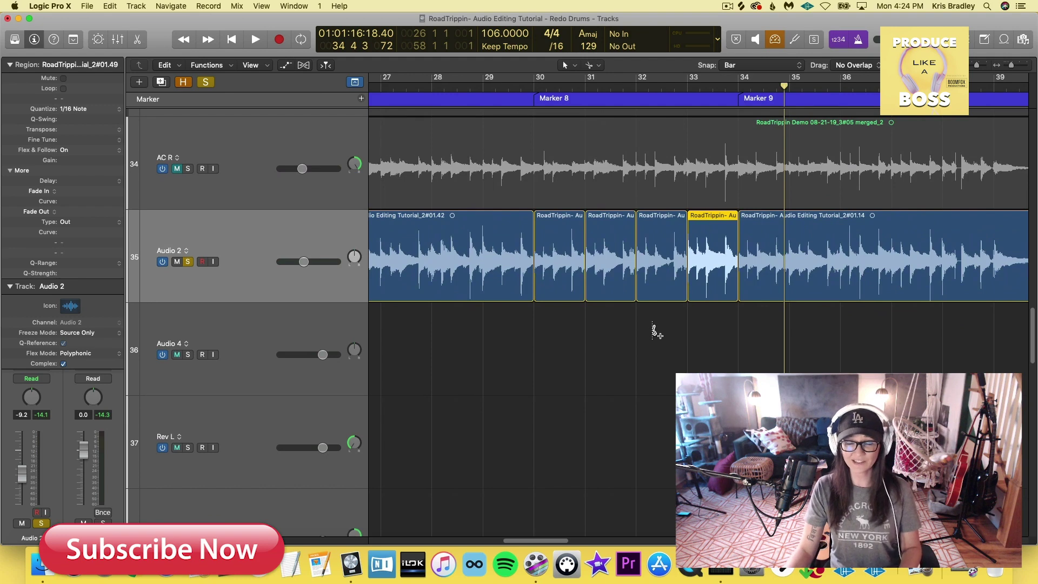
key(super+Right)
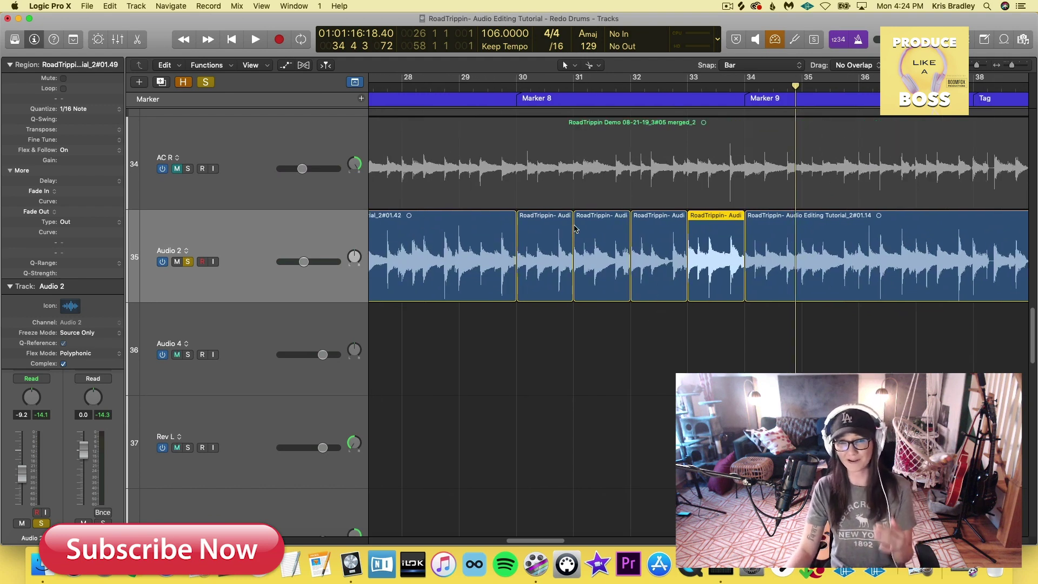
Set snapping to Beat and make several beat-aligned cuts in the Audio 2 region.
click(729, 65)
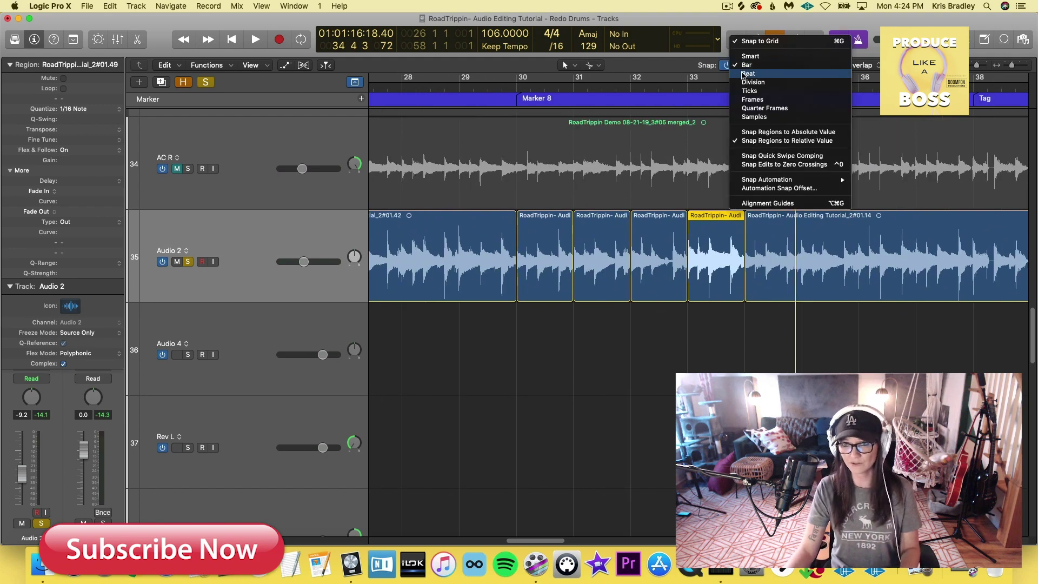
click(747, 74)
drag(540, 294, 563, 291)
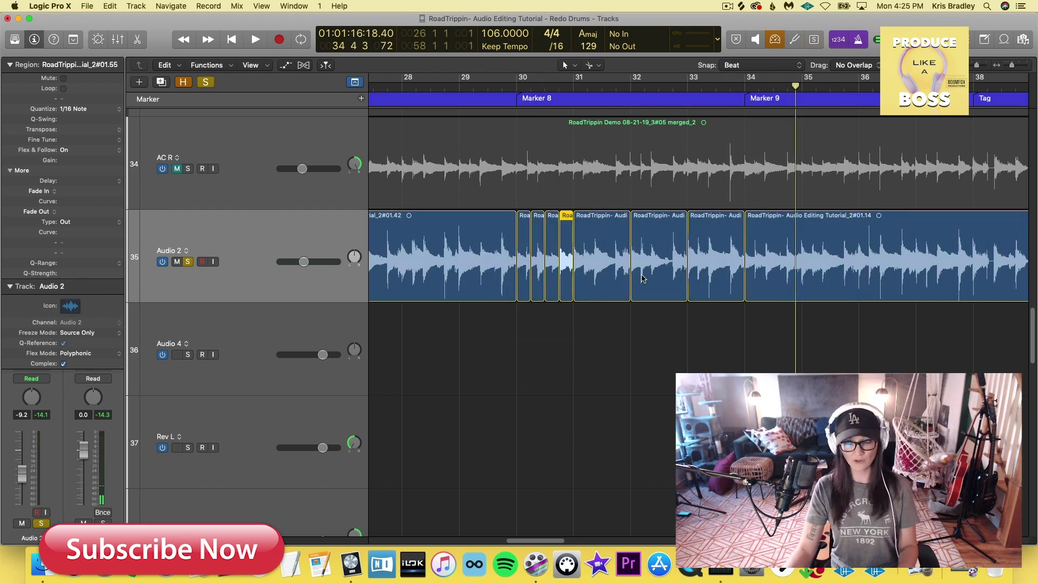
scroll(700, 288, right, 3)
click(702, 287)
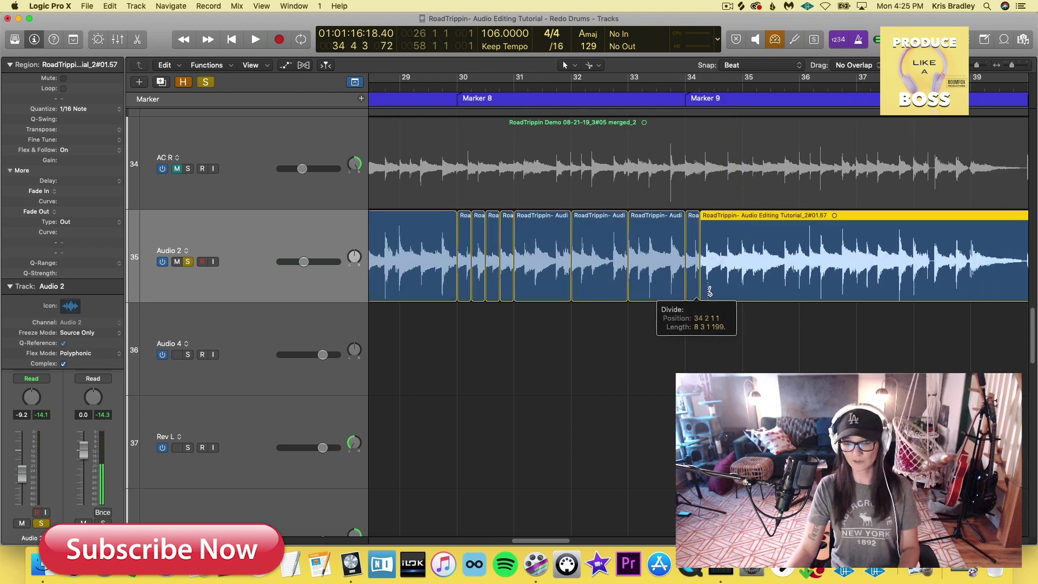
click(715, 288)
click(731, 287)
click(757, 288)
click(743, 287)
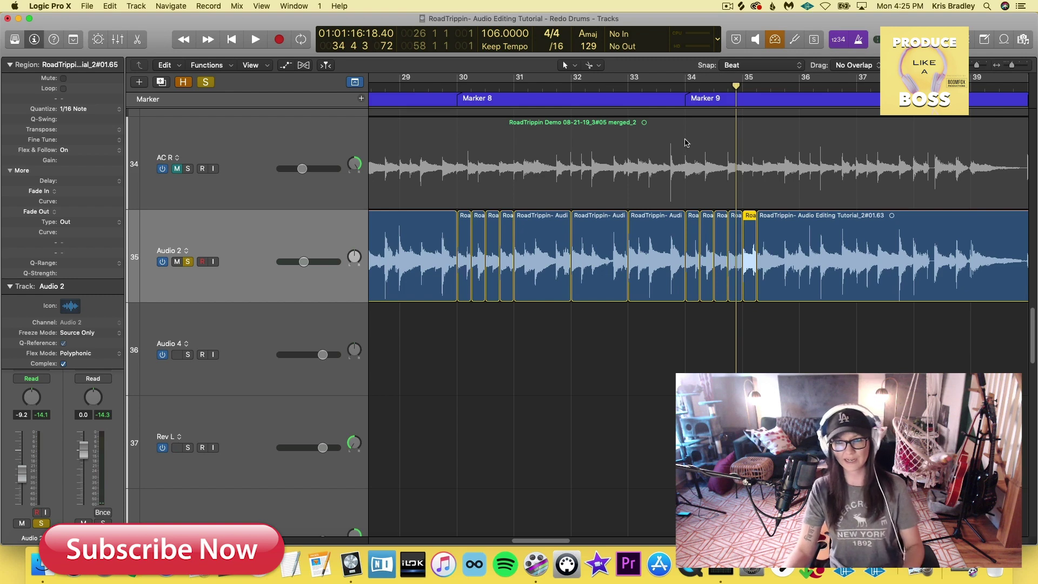
Switch snapping to Division and cut the Audio 2 region near bars 34–35 at division points.
click(754, 66)
click(757, 74)
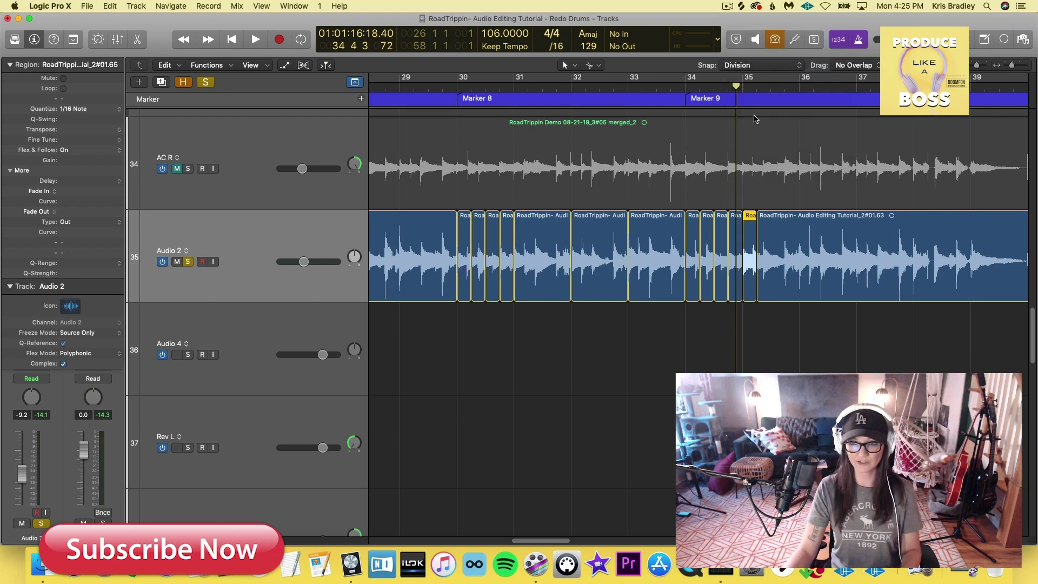
scroll(678, 216, up, 5)
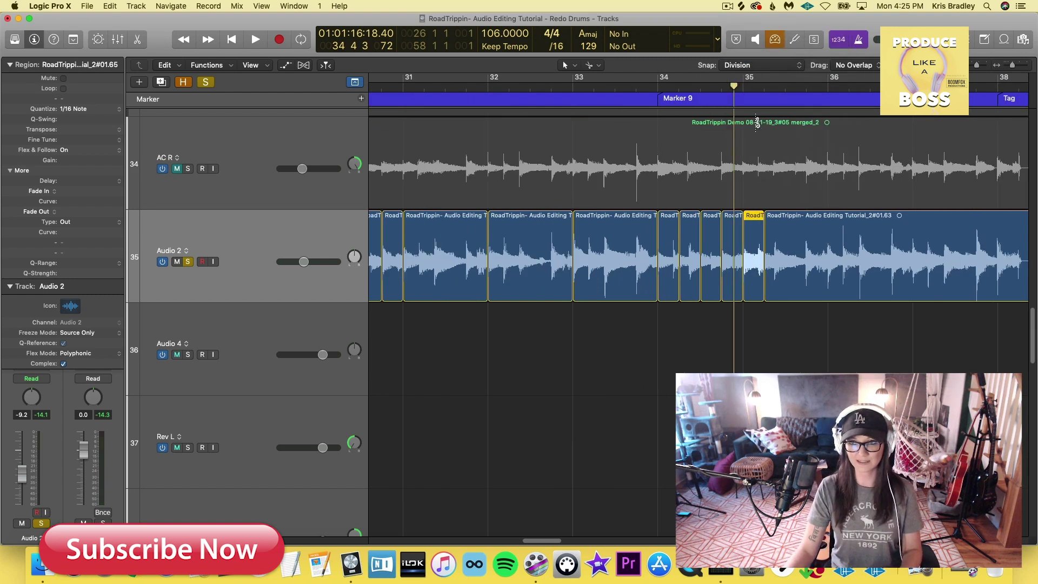
click(551, 266)
scroll(553, 271, up, 5)
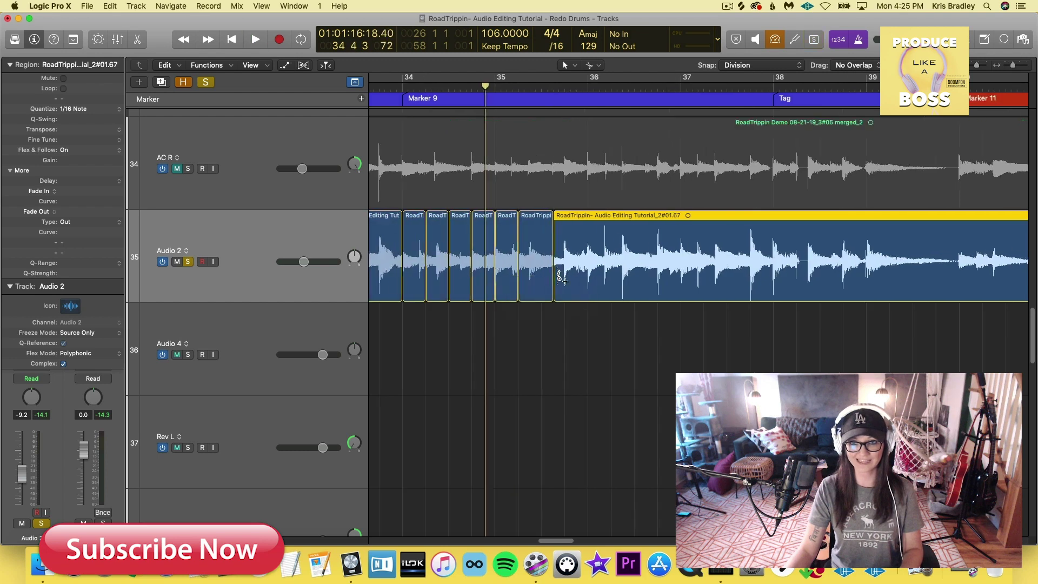
super+click(539, 283)
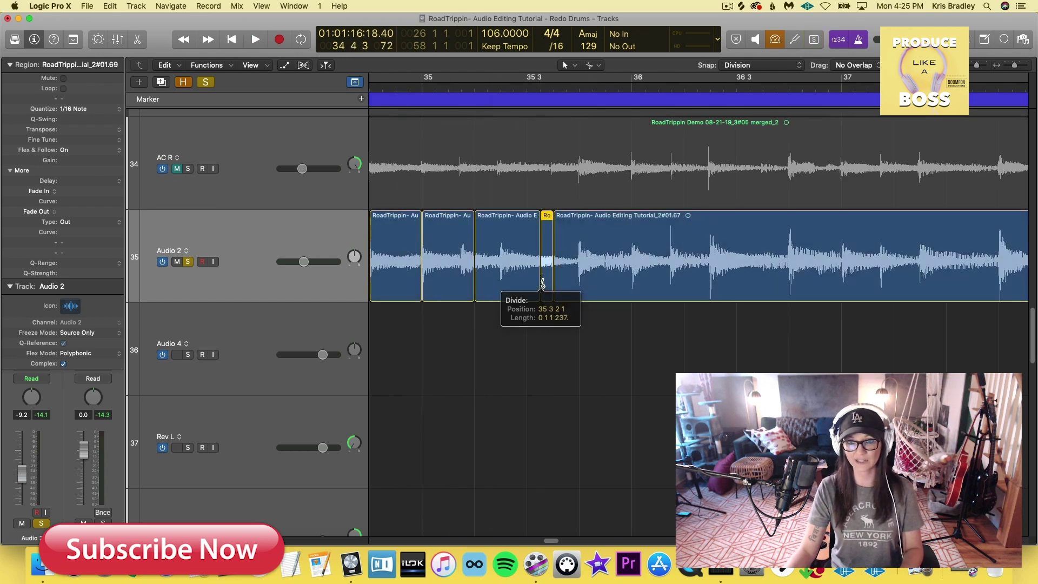
drag(538, 283, 515, 290)
key(space)
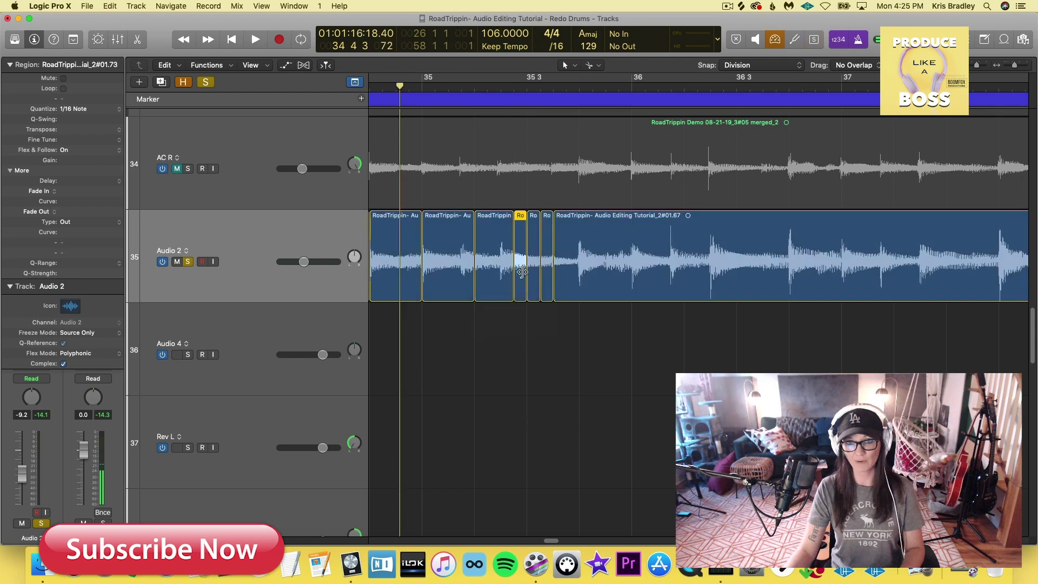
Switch the snap mode to Smart and zoom in on the small cut pieces.
click(757, 64)
click(744, 39)
key(super+Left)
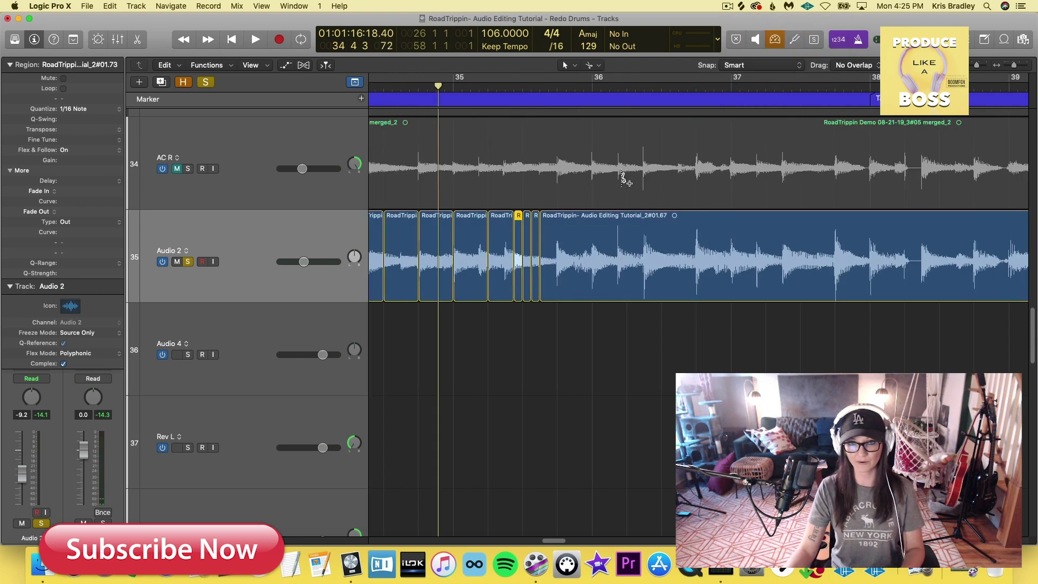
key(super+Right)
Cut the small piece near bar 35, then undo the last two cuts to rejoin it.
drag(521, 232, 521, 233)
key(space)
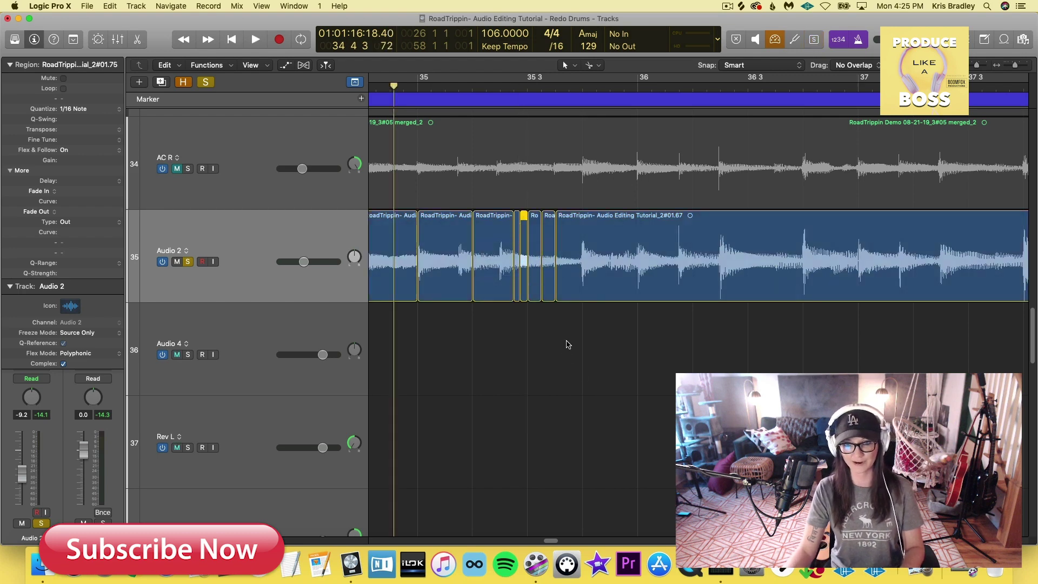
key(super+z)
key(super+z)
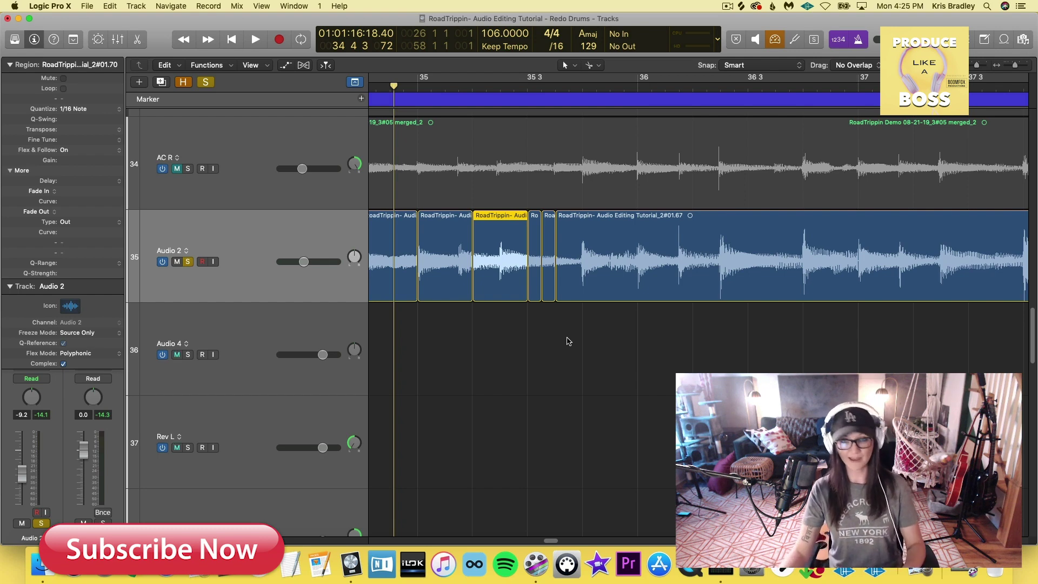
key(super+z)
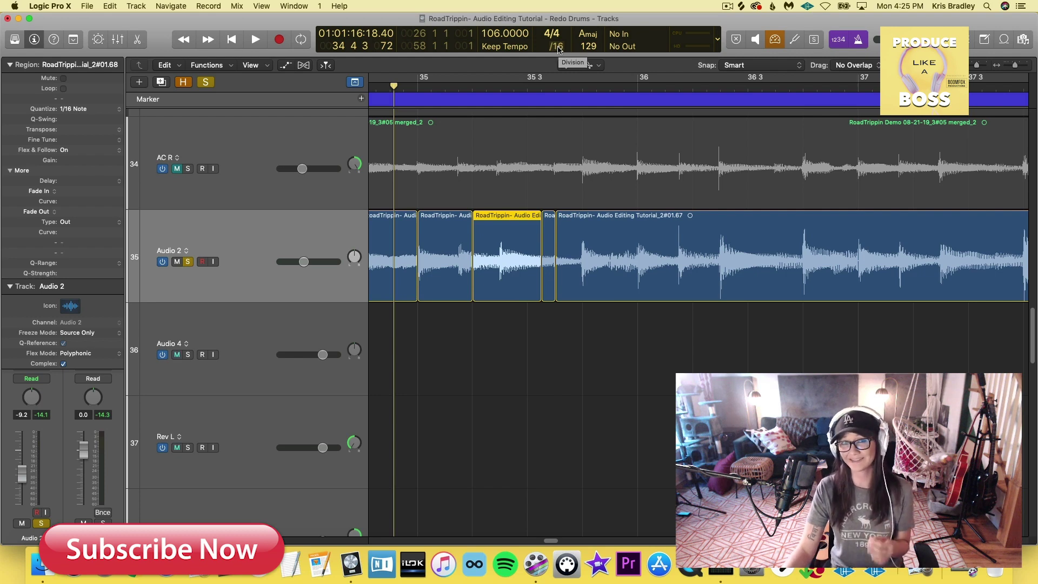
click(718, 39)
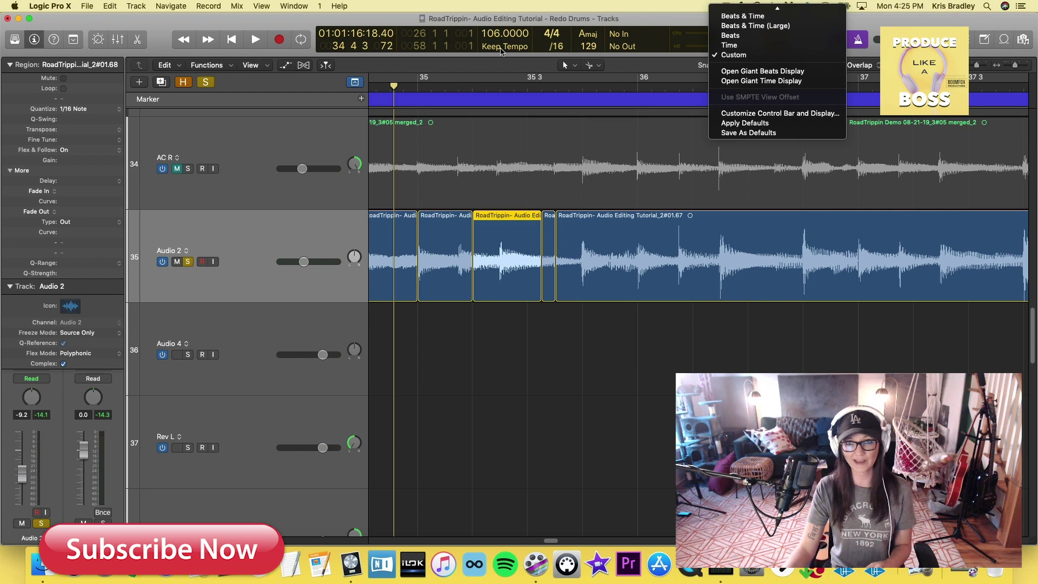
click(726, 55)
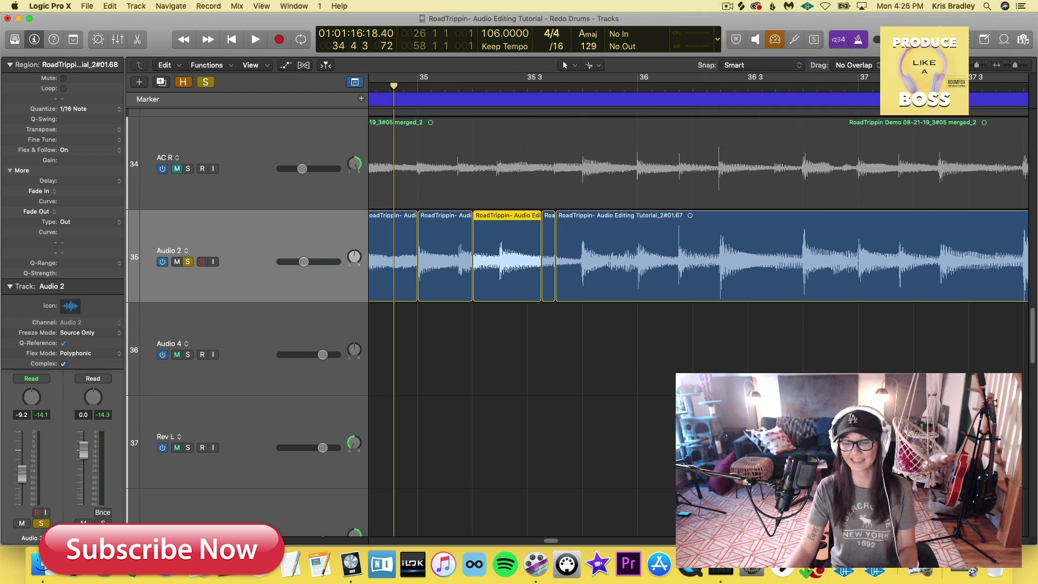
right_click(813, 27)
click(843, 31)
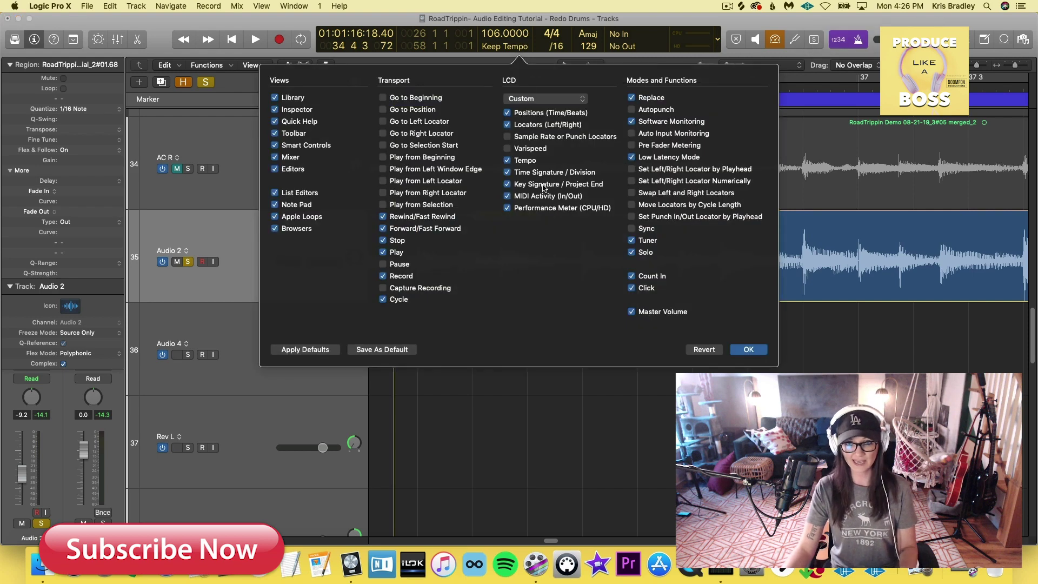
click(533, 100)
click(552, 111)
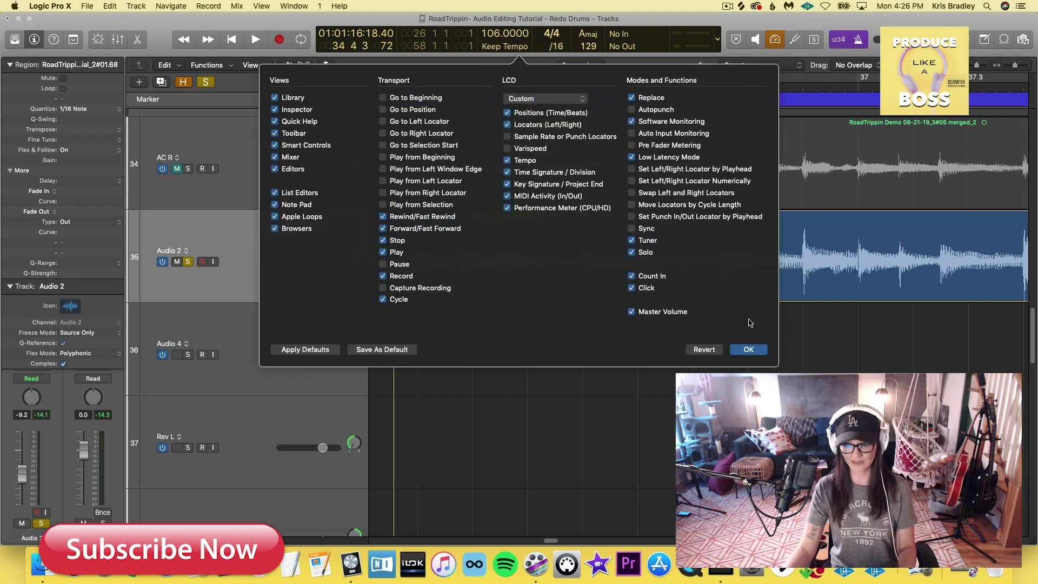
click(747, 350)
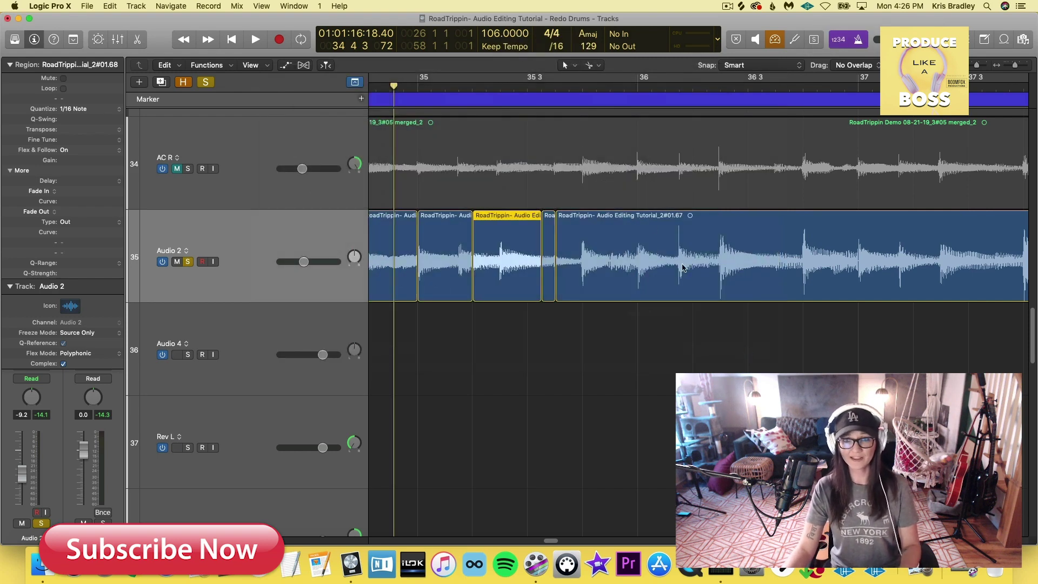
click(559, 47)
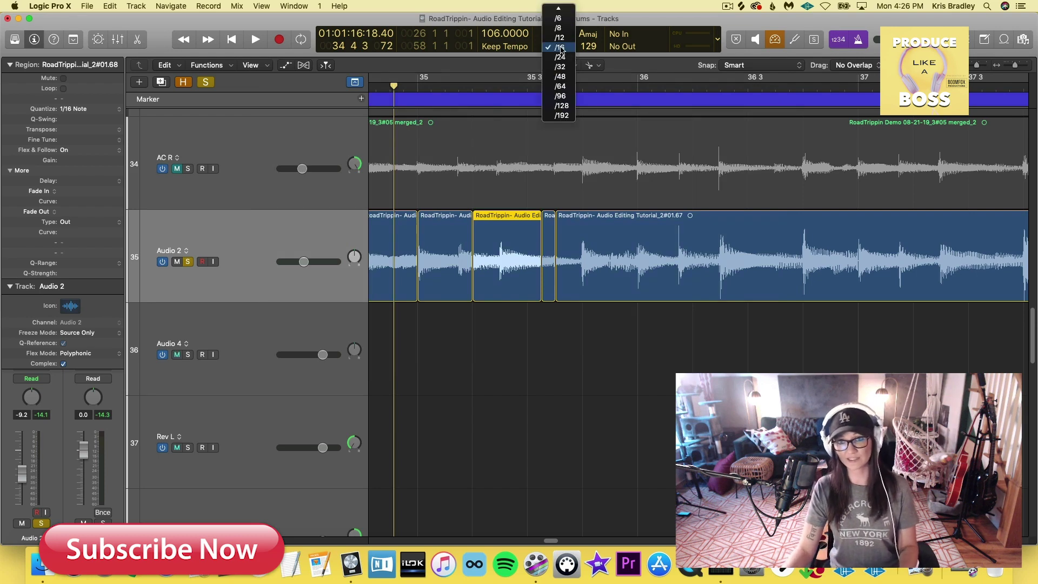
click(560, 47)
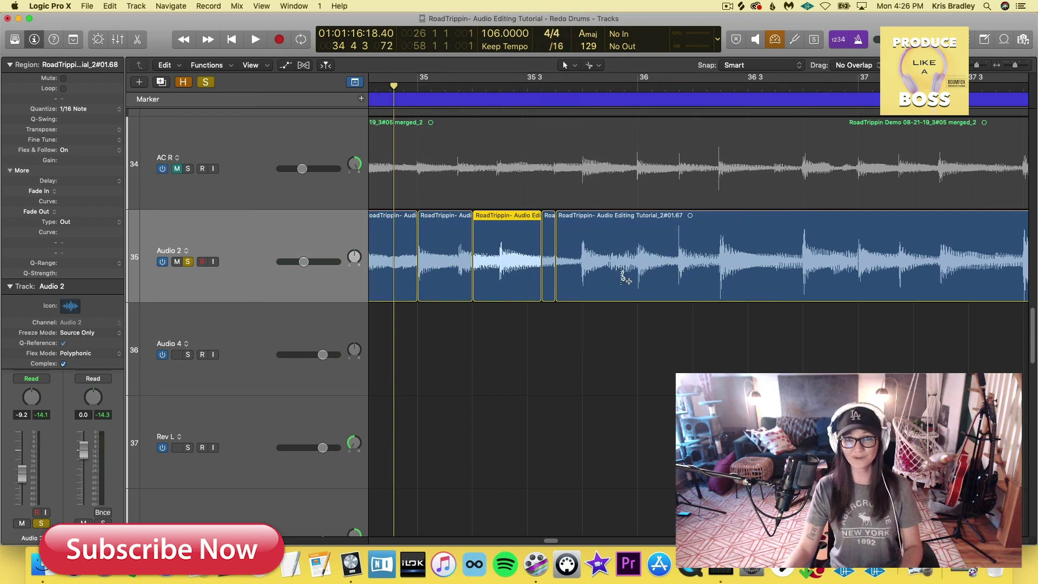
scroll(619, 301, down, 8)
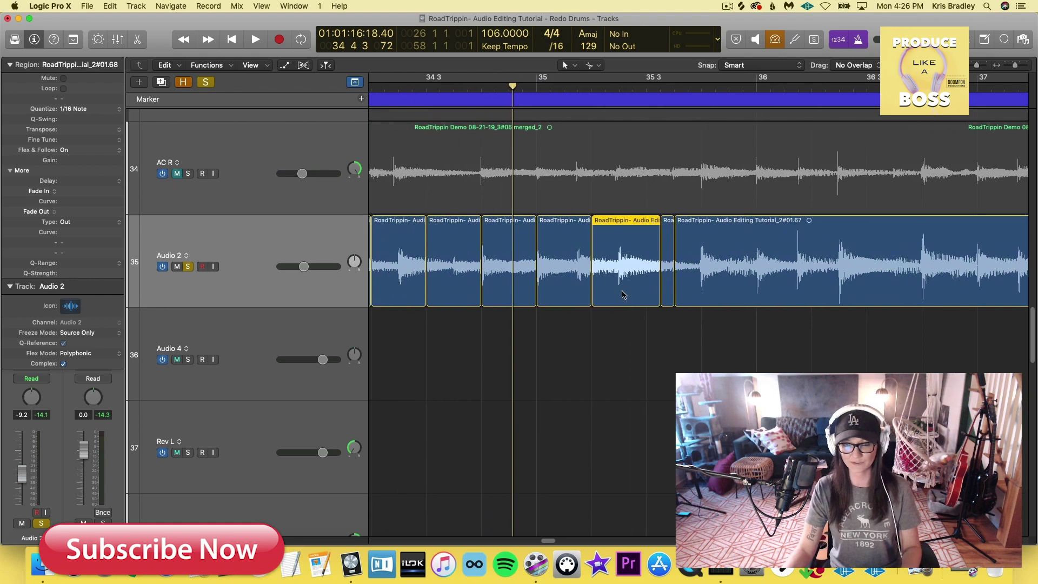
scroll(622, 294, down, 8)
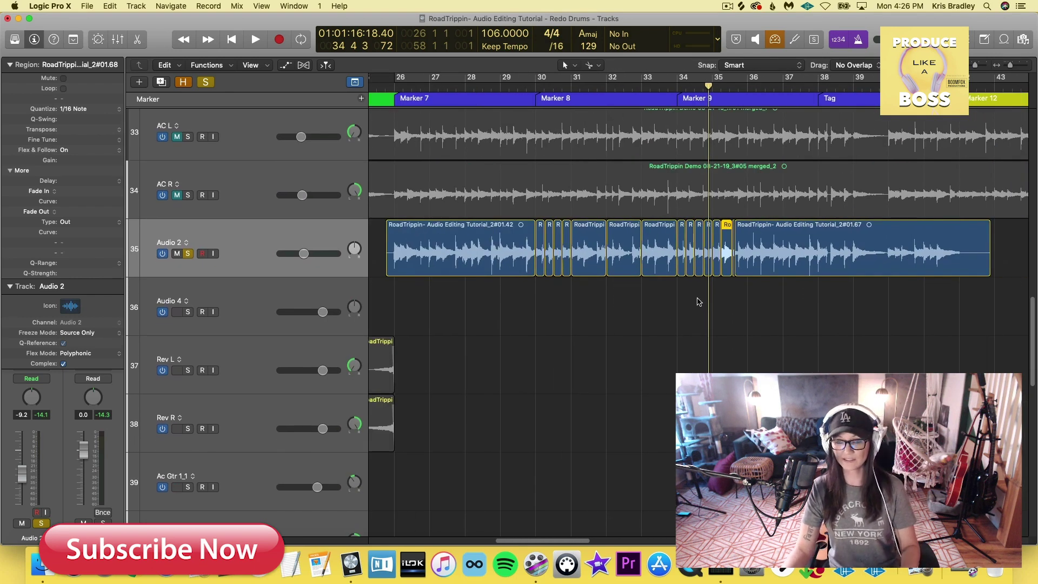
Undo the remaining test cuts on Audio 2 after bar 34.
key(Left)
key(super+z)
key(super+z)
key(super+z)
key(super+z)
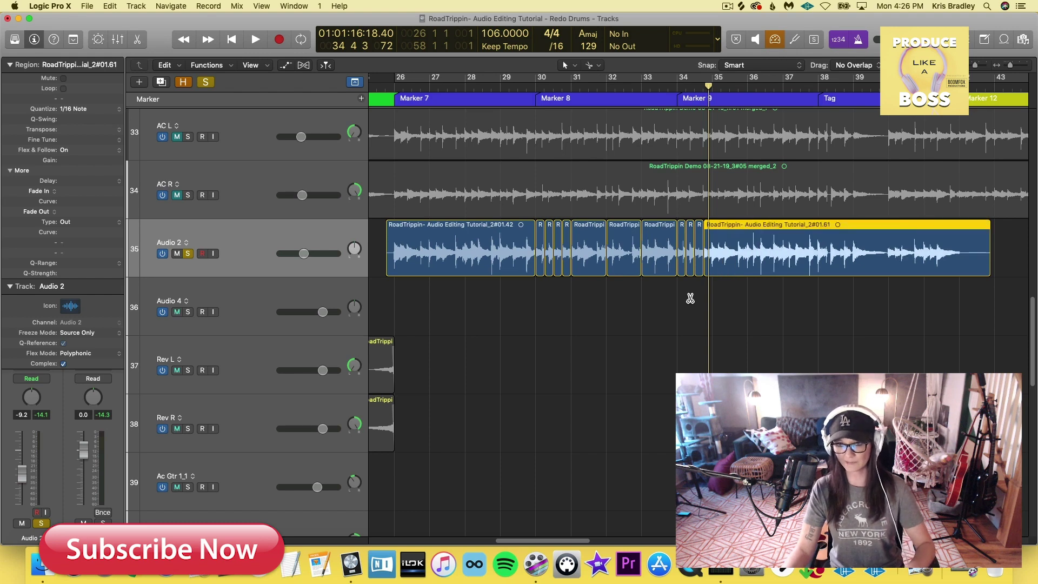
key(super+z)
key(super+z)
key(super+z)
key(super+z)
key(super+z)
key(super+z)
key(super+z)
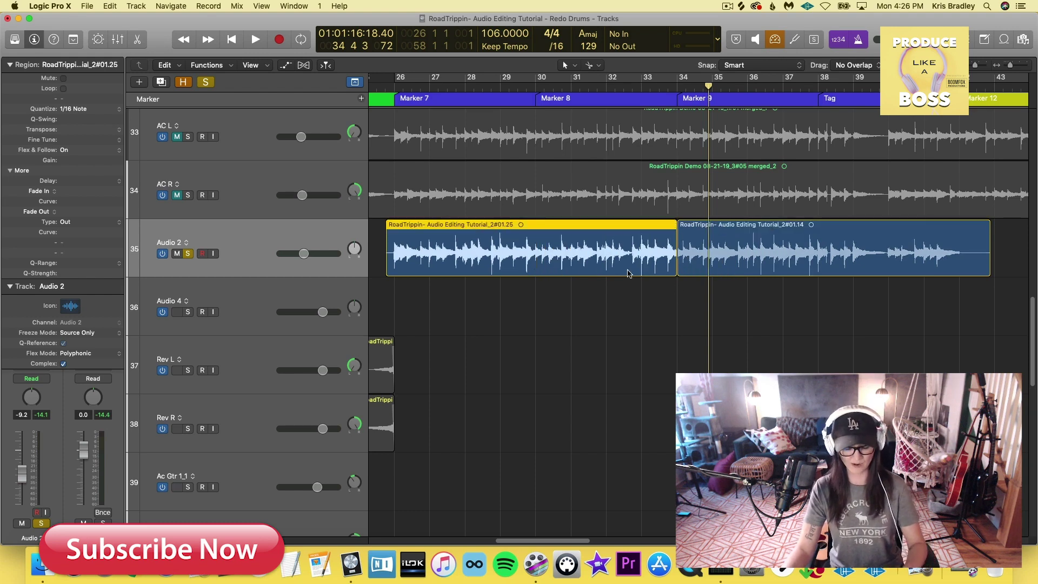
Glue both Audio 2 regions into one new merged audio file and zoom out to view it.
drag(612, 297, 727, 258)
key(t)
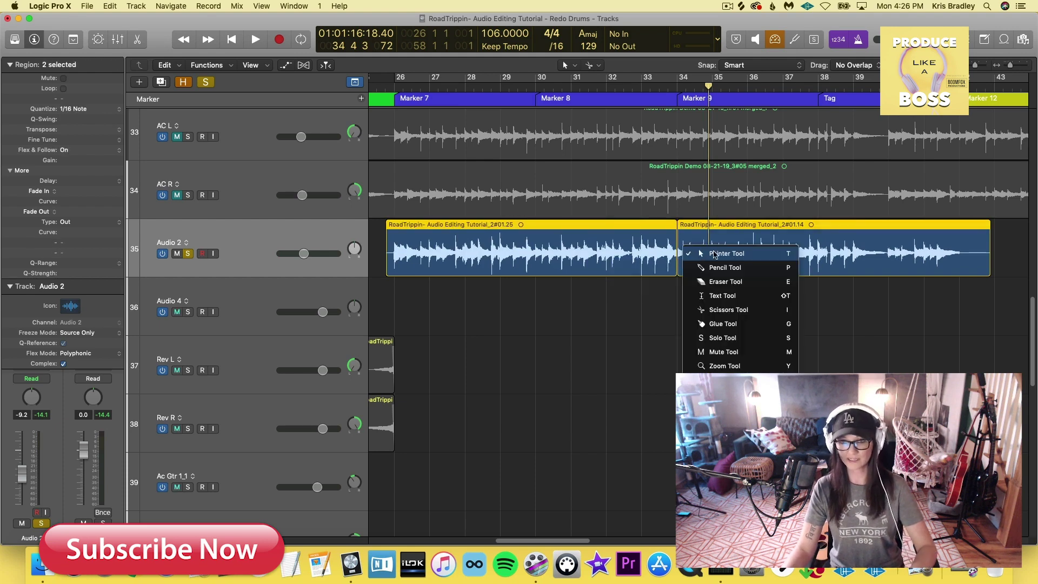
key(j)
click(704, 259)
click(600, 191)
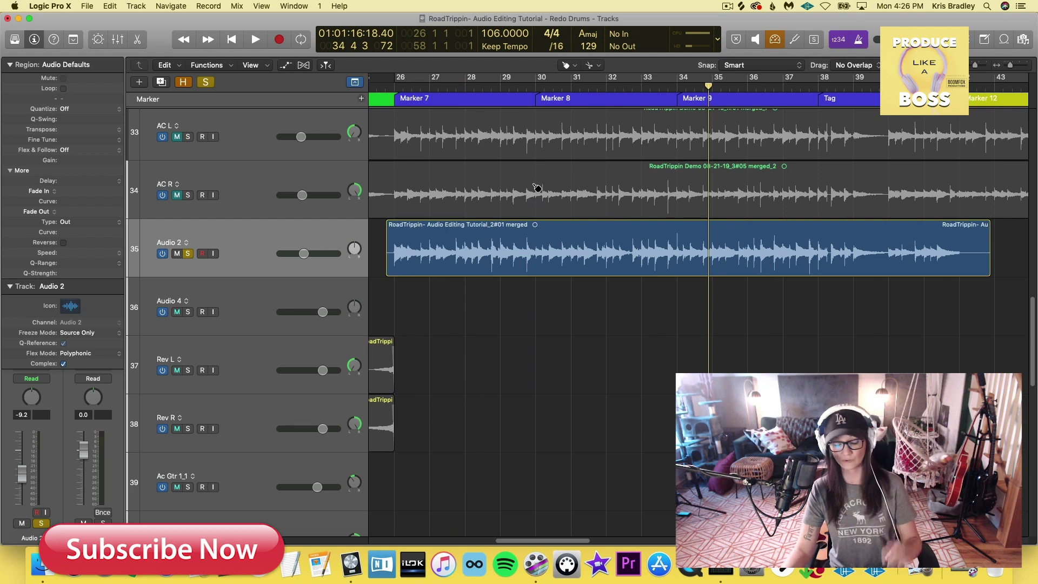
key(super+Left)
key(super+Up)
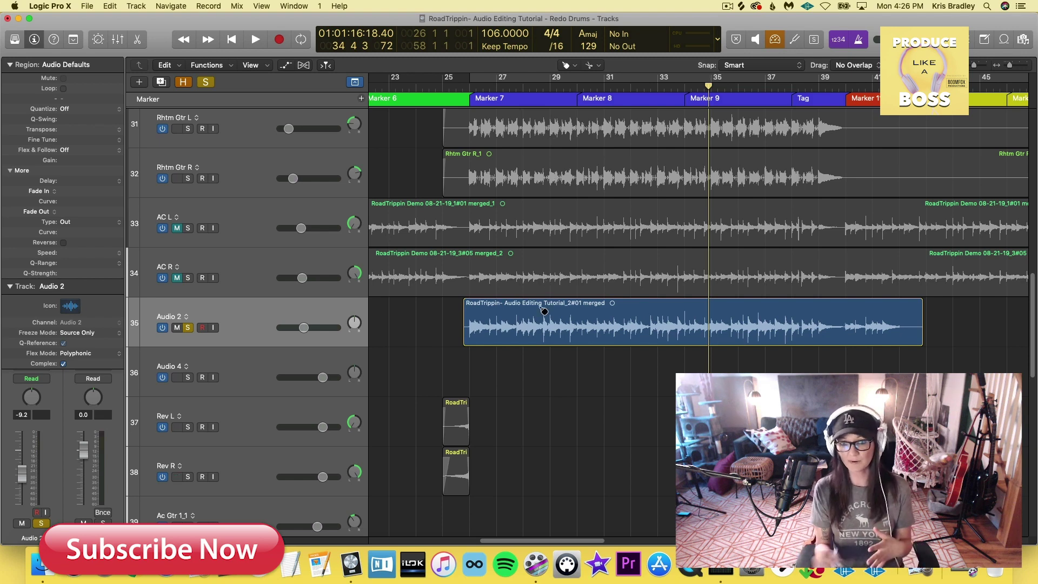
Switch back to the Pointer tool for selecting and moving regions.
key(t)
key(t)
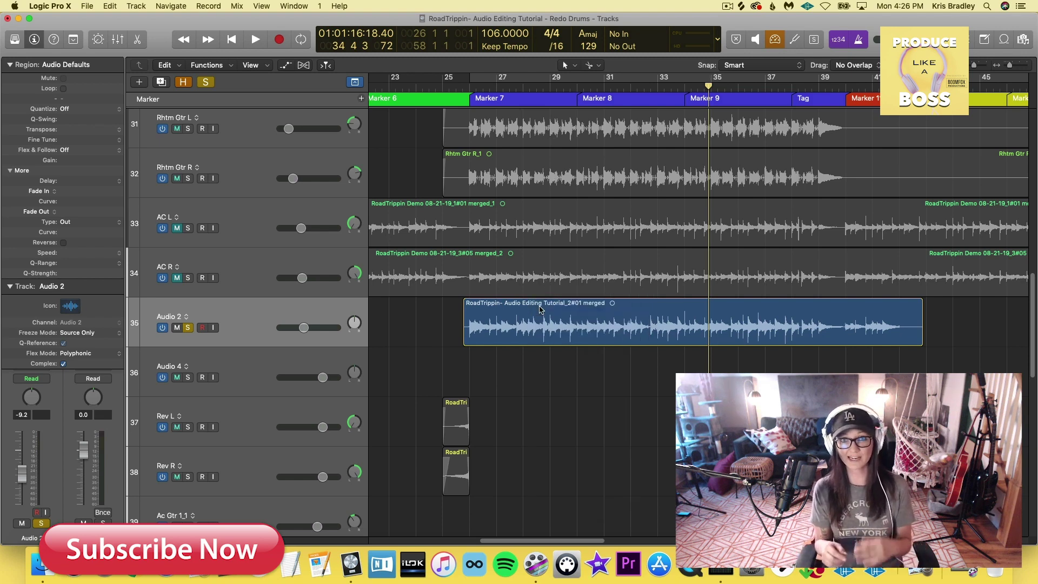